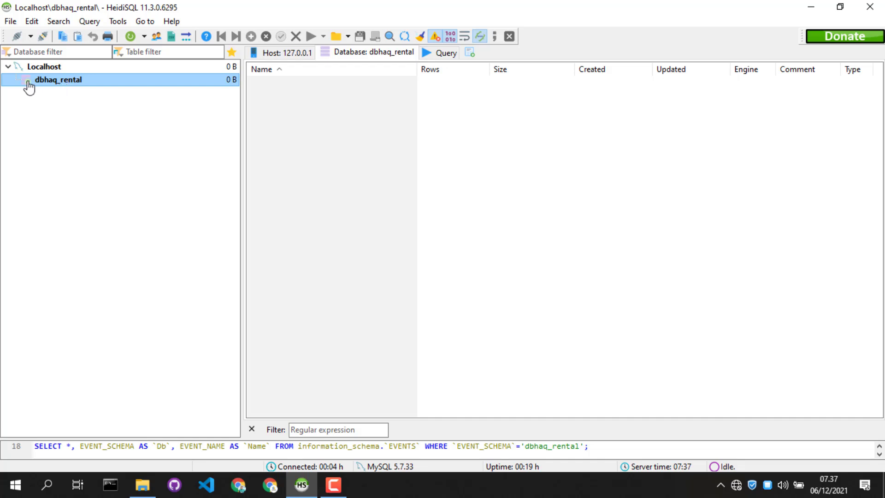
Create a new table named ta_pegawai in the dbhaq_rental database
right_click(81, 85)
mouse_move(168, 148)
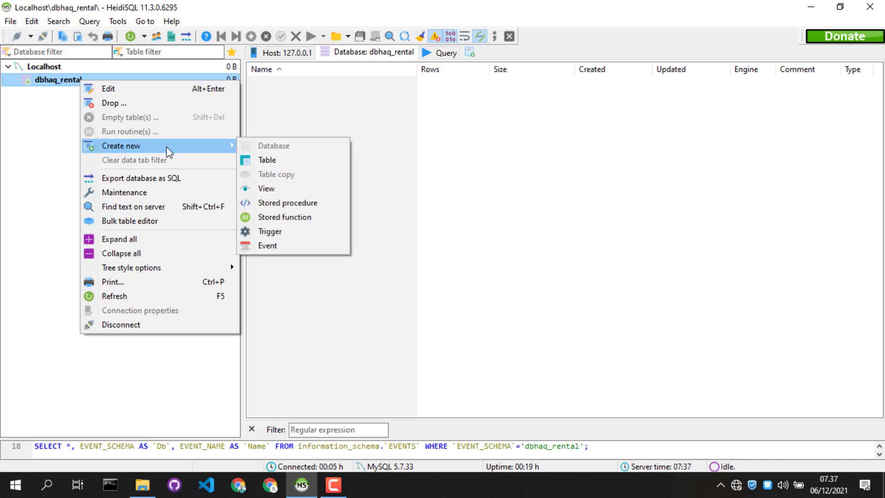
left_click(262, 160)
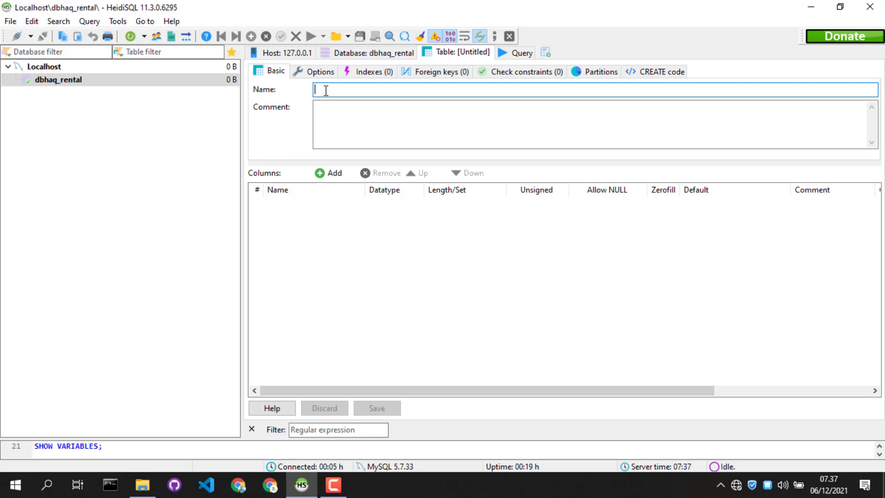
type("ta_p")
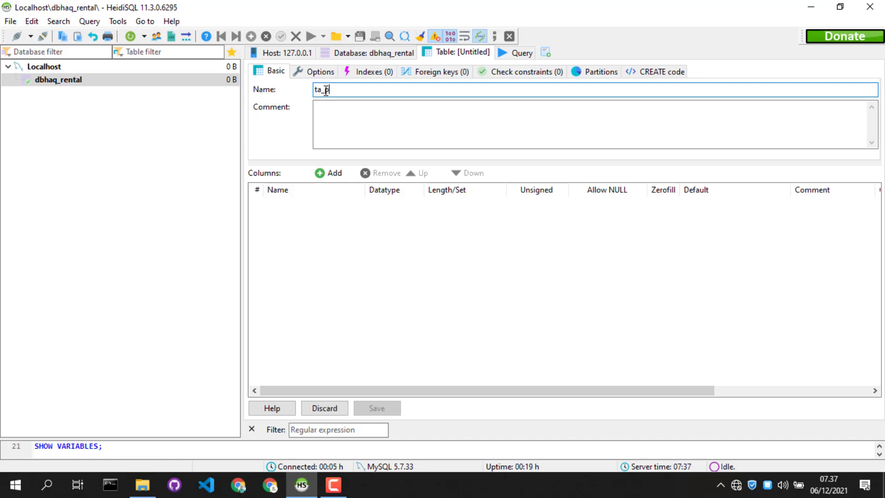
type("egawai")
Add the first two columns to the ta_pegawai table, named peg_id and peg_nip
left_click(343, 178)
type("peg")
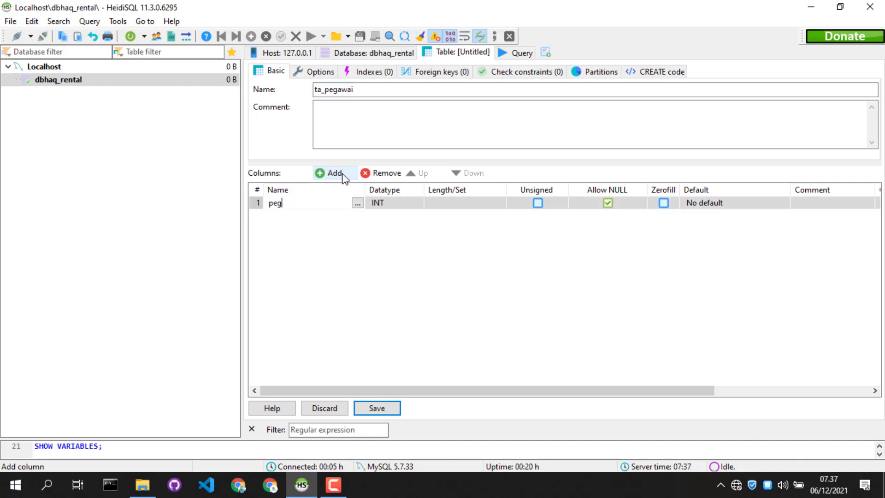
type("_id")
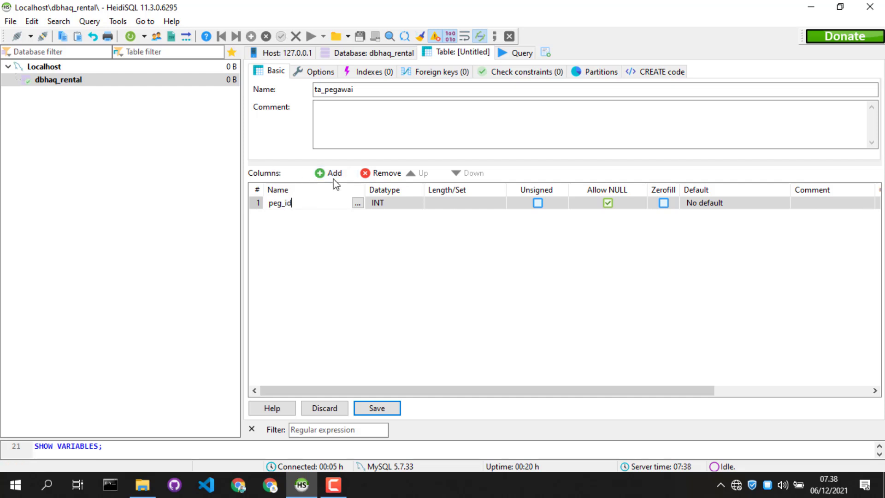
left_click(335, 180)
type("peg")
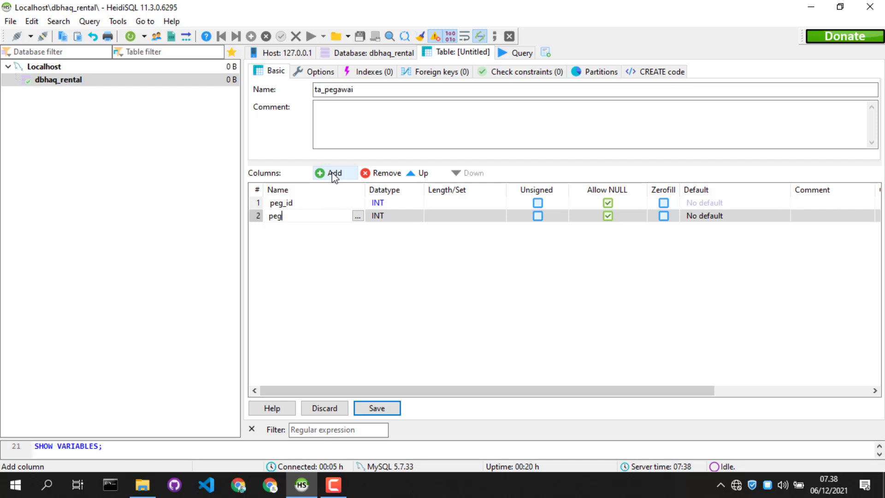
type("_nip")
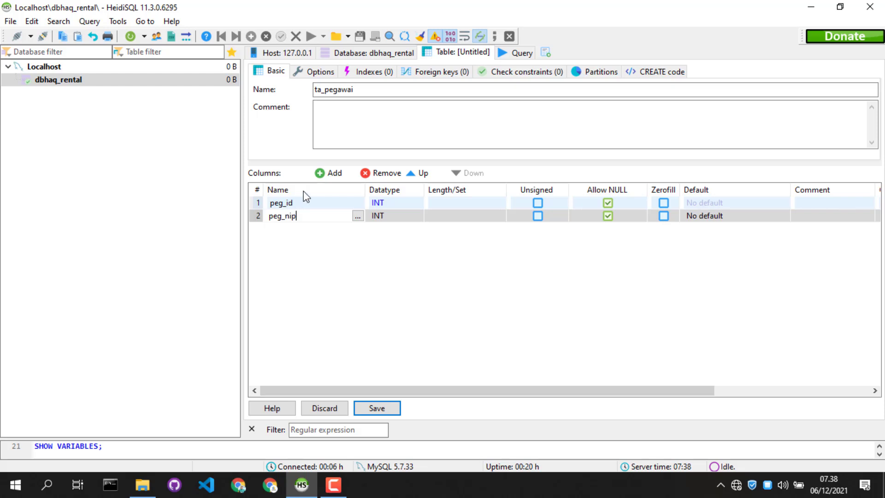
Add two more columns named peg_nama and peg_lahir_tmp below peg_nip
left_click(329, 177)
type("peg")
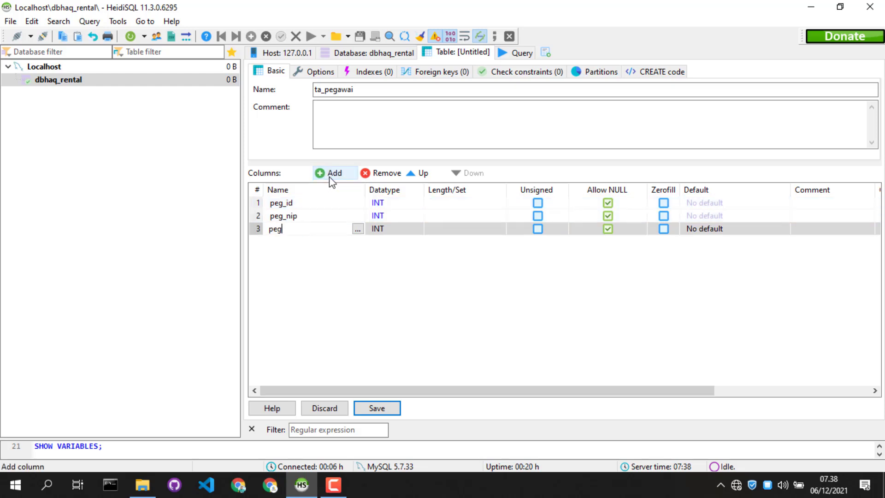
type("_nama")
left_click(330, 175)
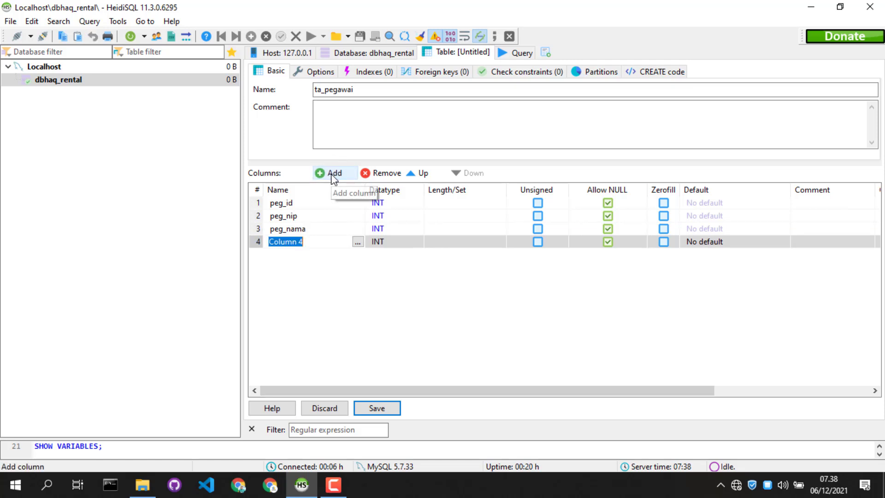
type("peg_lahi")
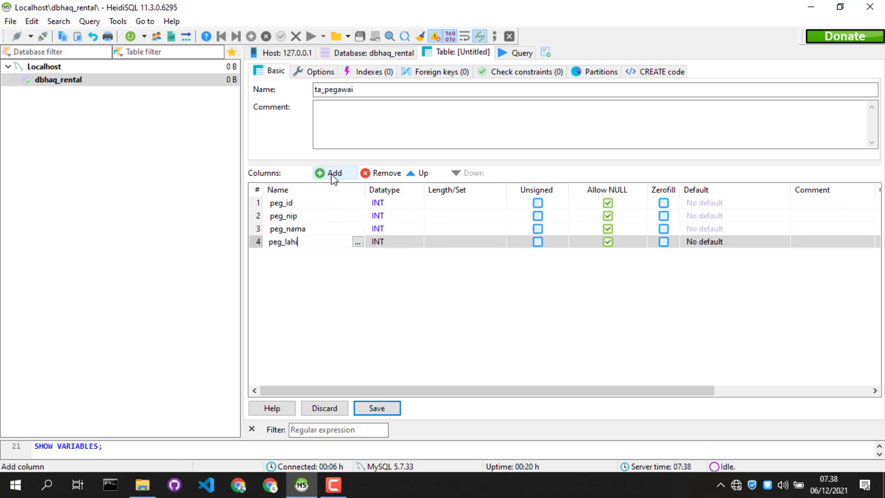
type("r_tmp")
Add two columns named peg_lahir_tgl and peg_jekel below peg_lahir_tmp
left_click(334, 175)
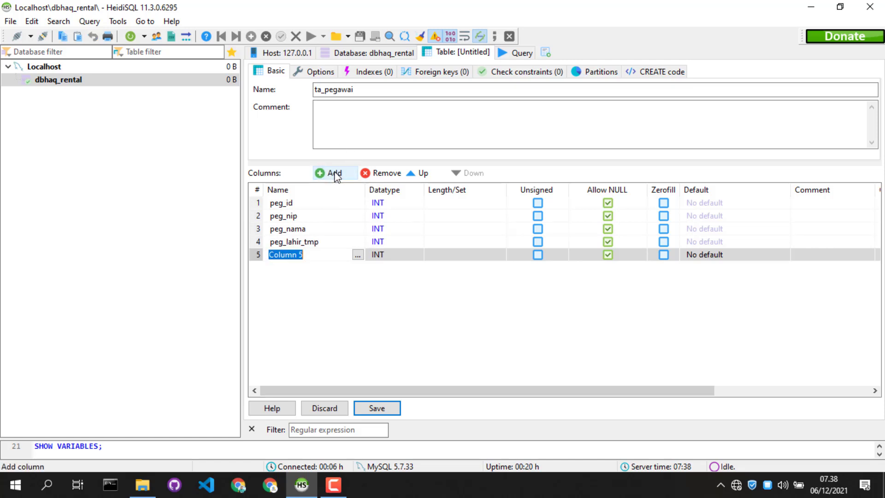
type("peg_lahir_tgl")
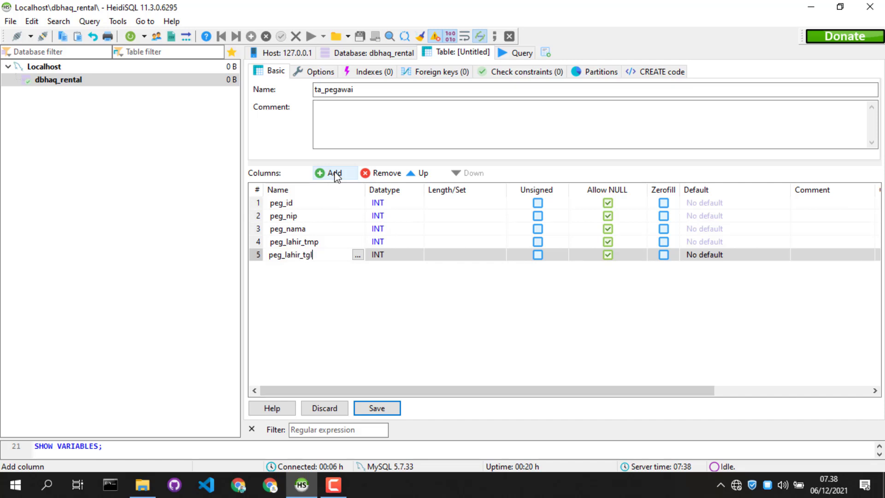
left_click(335, 173)
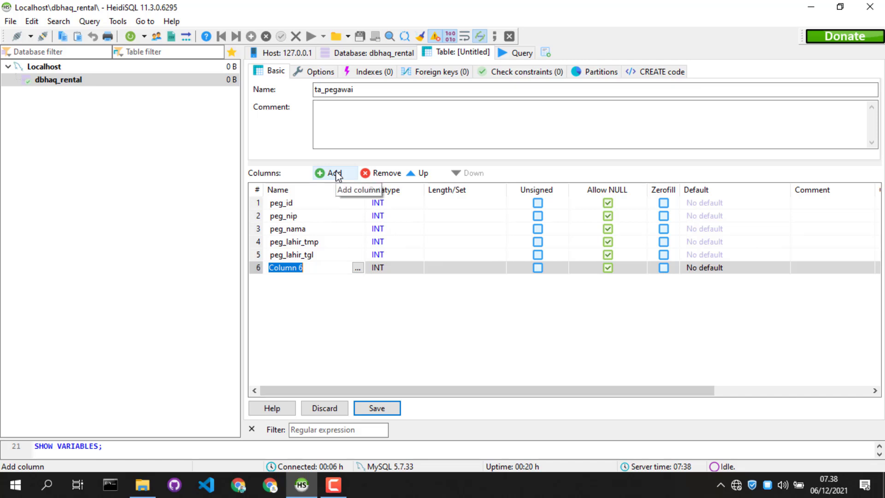
type("pe")
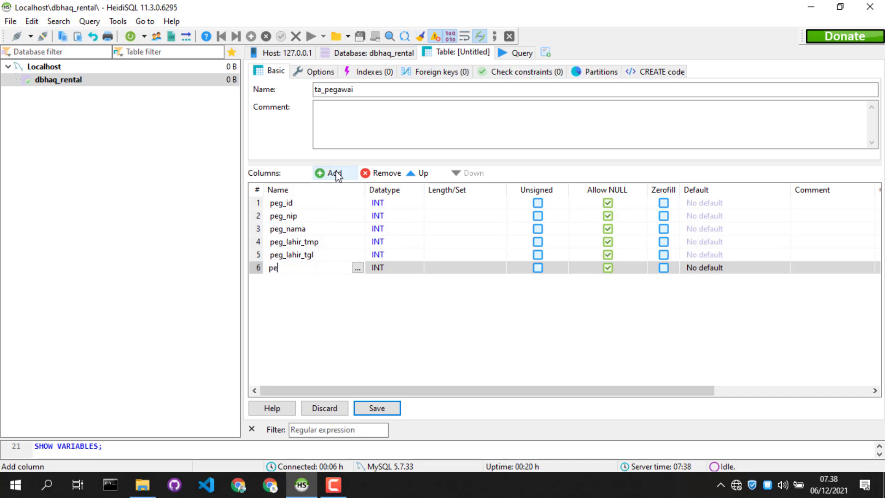
type("g_jekel")
Add two columns named agama_id and kawin_id below peg_jekel
left_click(324, 172)
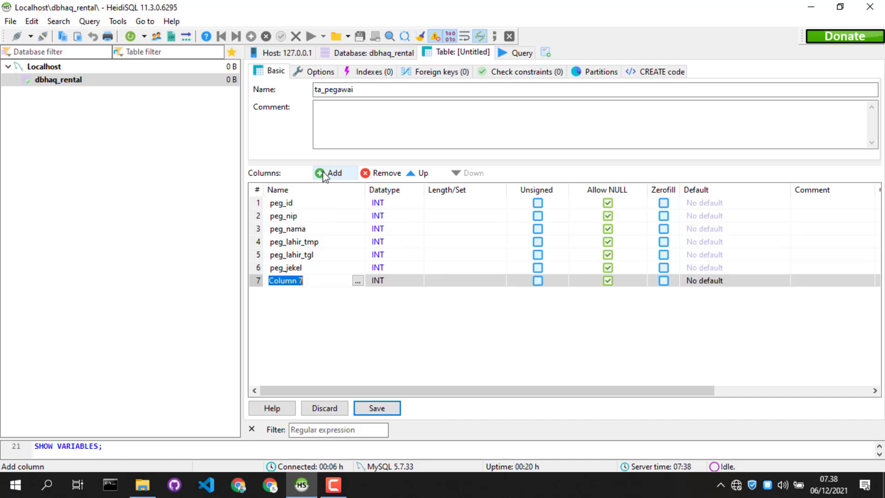
type("agama_id")
left_click(348, 175)
type("ka")
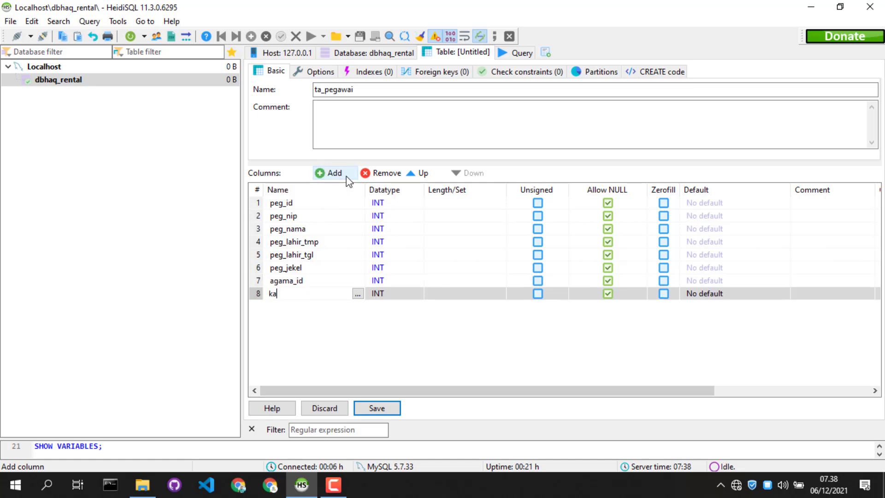
type("win_id")
Add two columns named jab_id and peg_hp below kawin_id
left_click(334, 175)
type("jab_id")
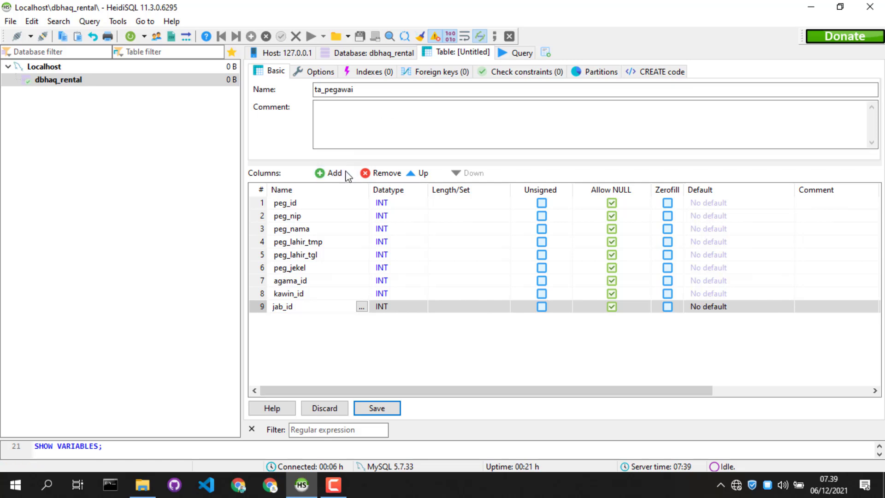
left_click(335, 174)
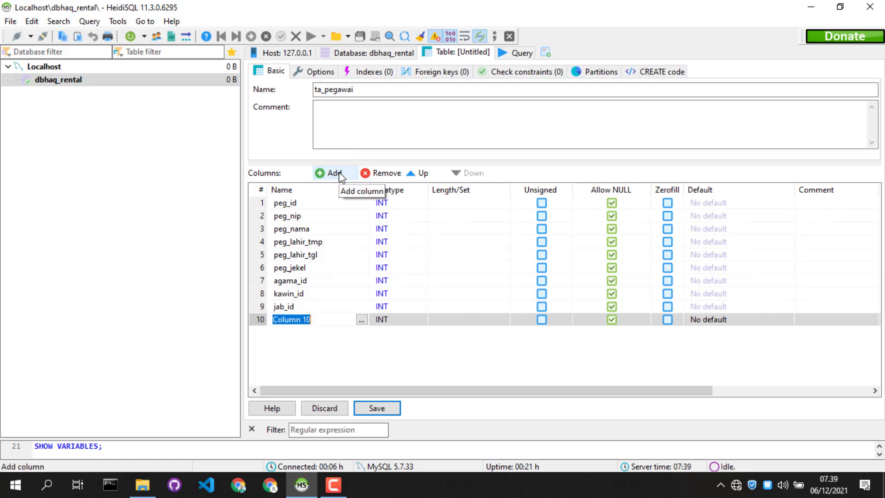
type("peg_h")
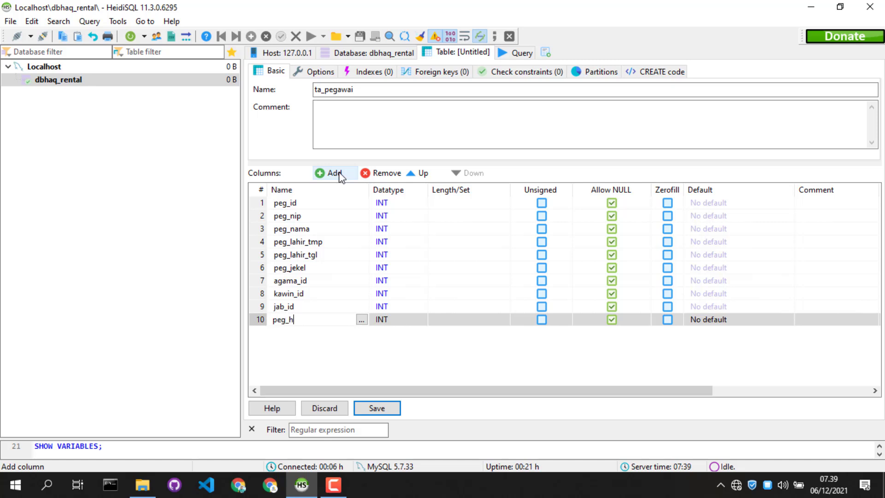
type("p")
Add two columns named peg_wa and peg_email below peg_hp
left_click(337, 178)
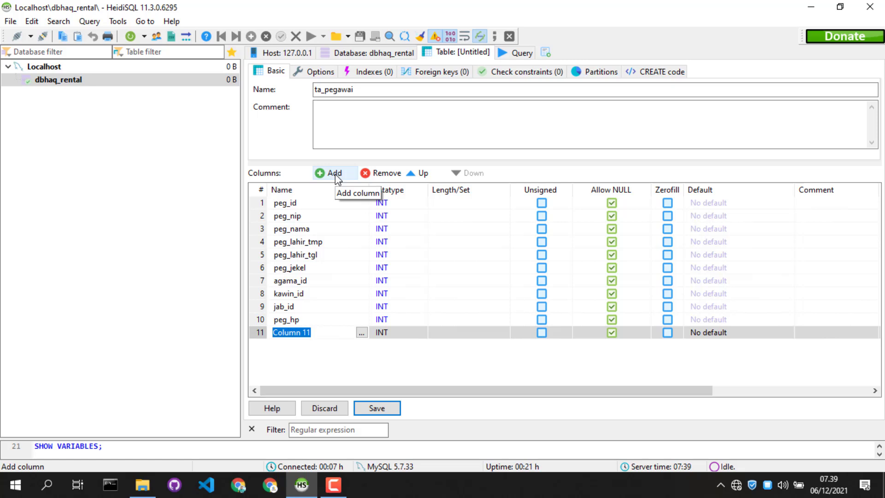
type("peg_was")
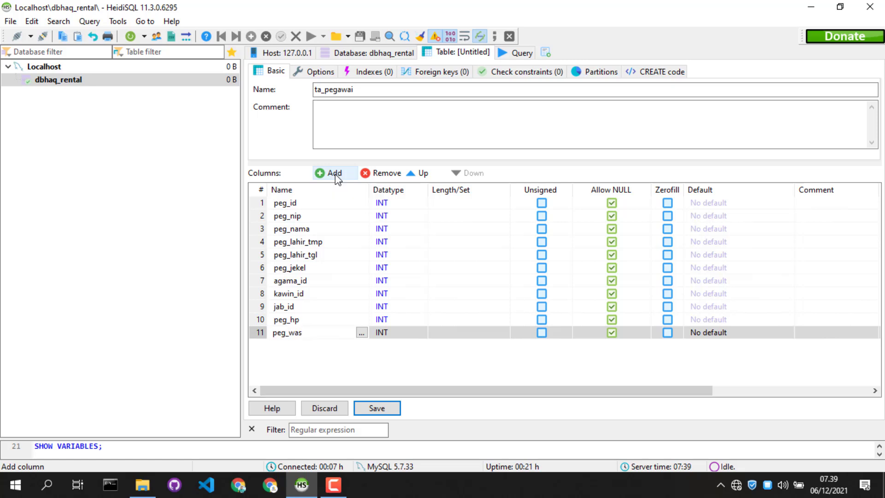
key("BackSpace")
left_click(324, 173)
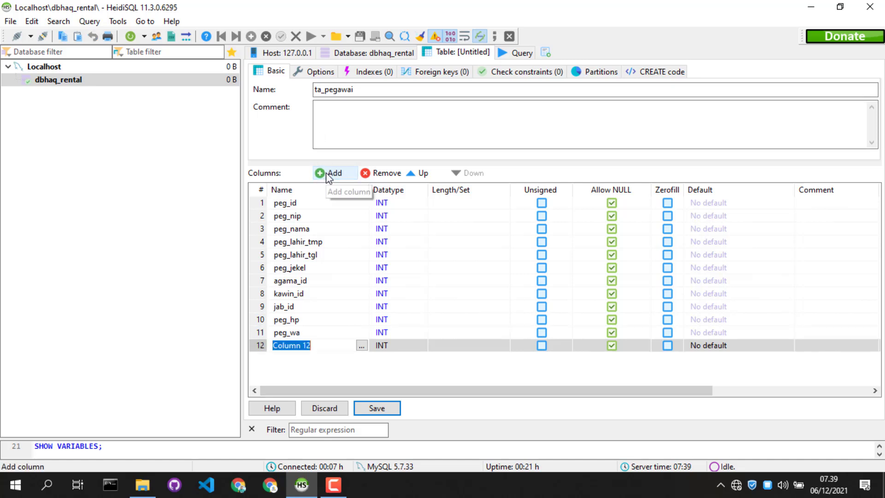
type("peg_email")
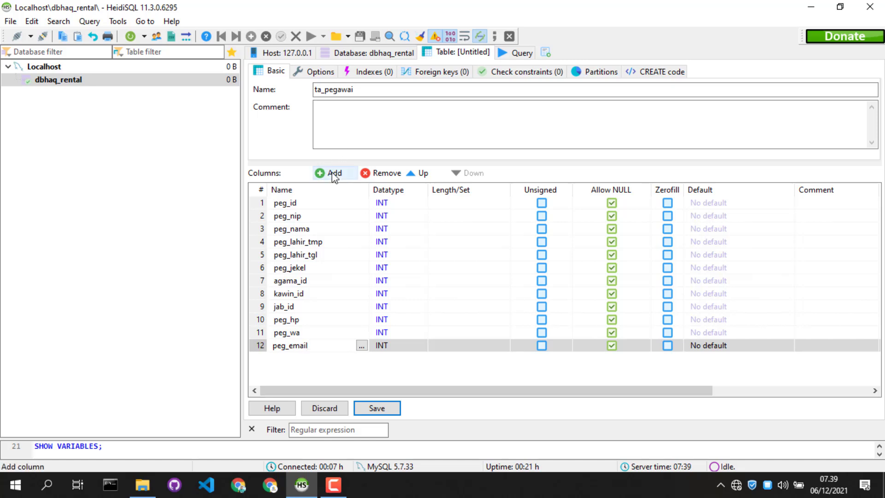
Add two columns named peg_foto and peg_aktif below peg_email
left_click(329, 175)
type("peg_foto")
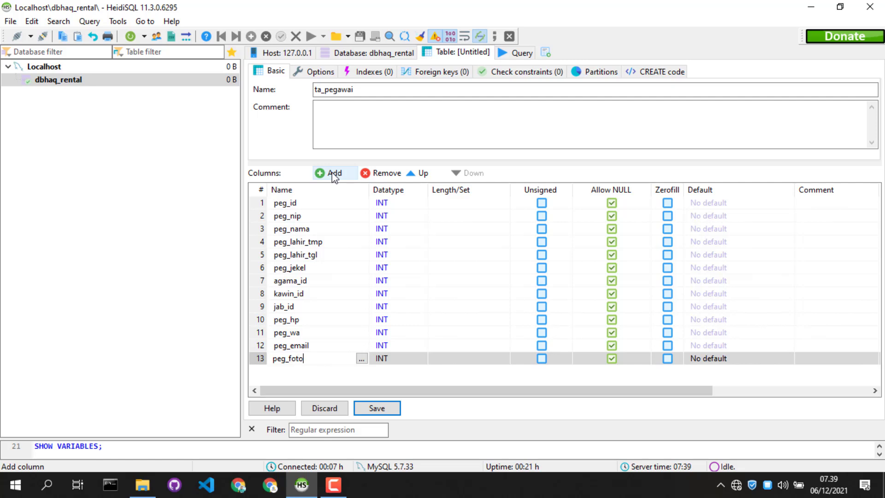
left_click(329, 175)
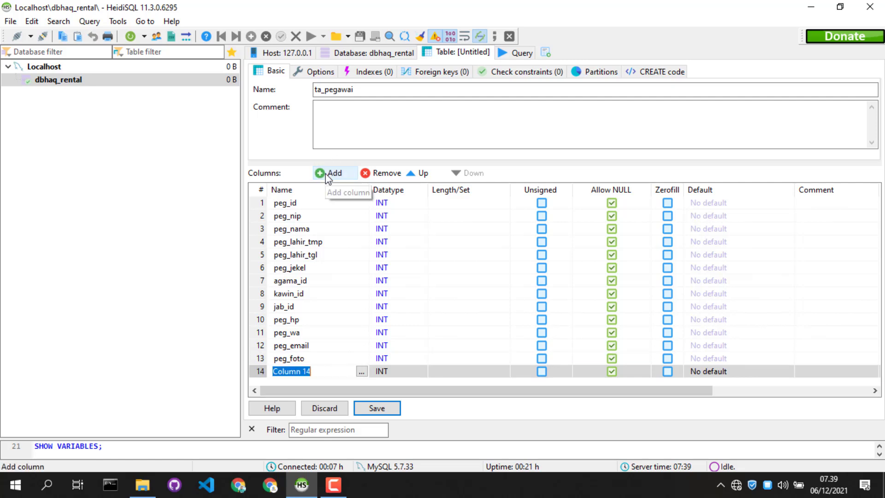
type("peg_aktif")
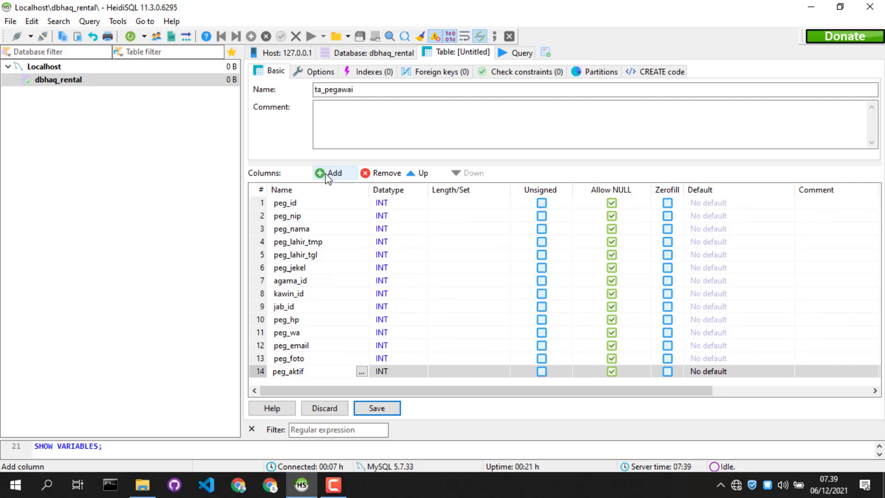
Add two columns named created_at and updated_at at the end of the column list
left_click(344, 176)
type("cr")
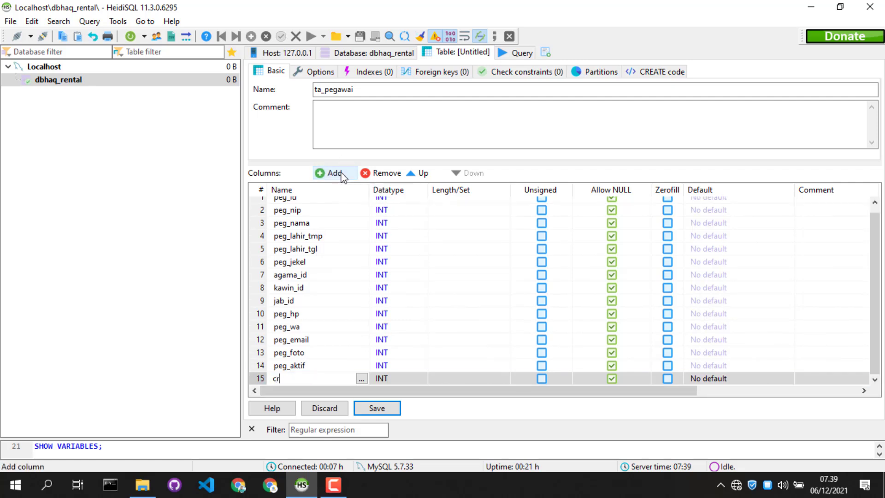
type("eated_at")
left_click(338, 177)
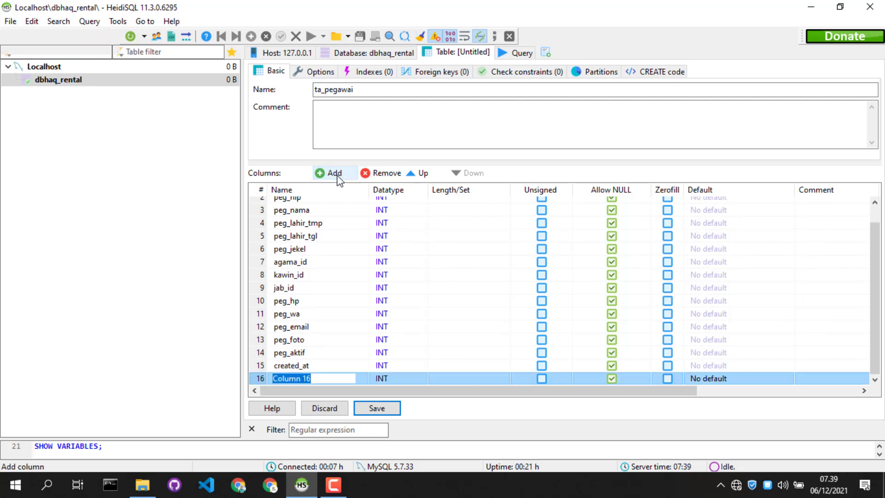
type("update")
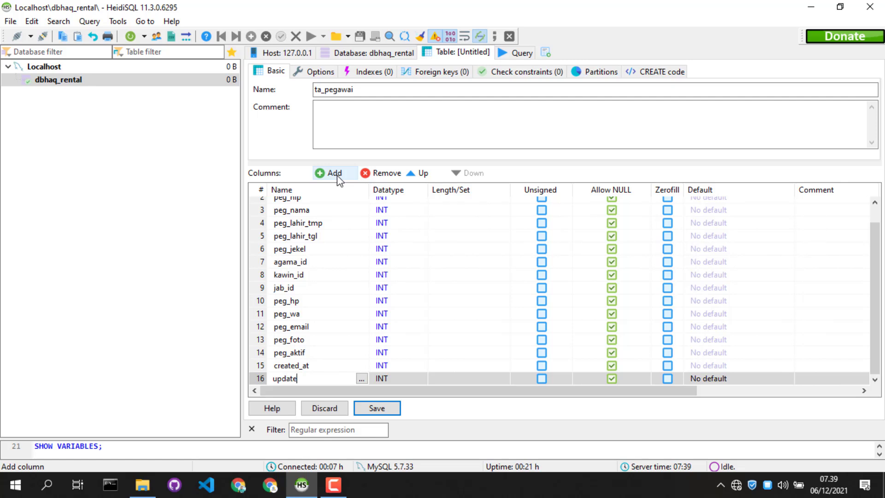
type("d_at")
Set the length of the peg_id column to 11 and disallow NULL values for it
scroll(516, 240, "up", 1)
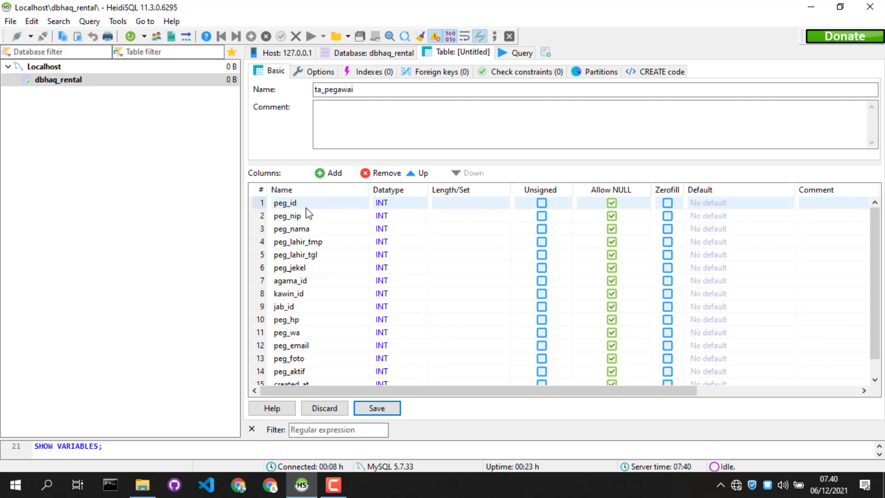
left_click(261, 202)
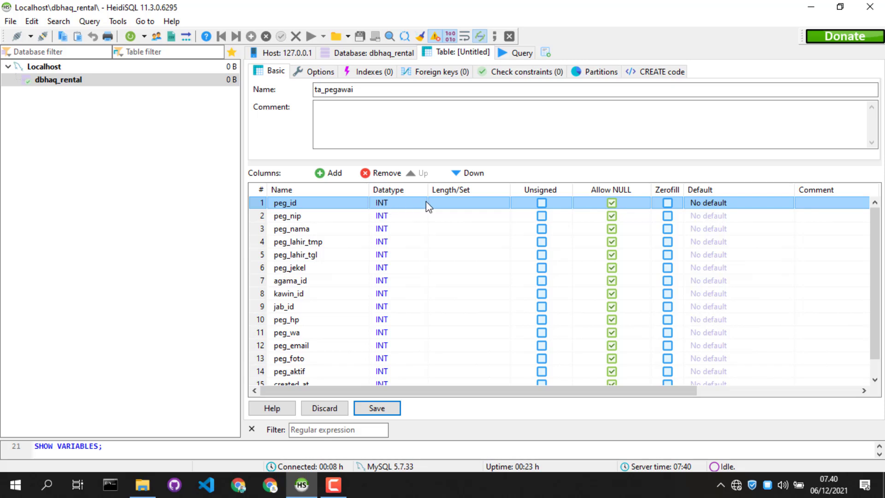
left_click(446, 205)
left_click(441, 203)
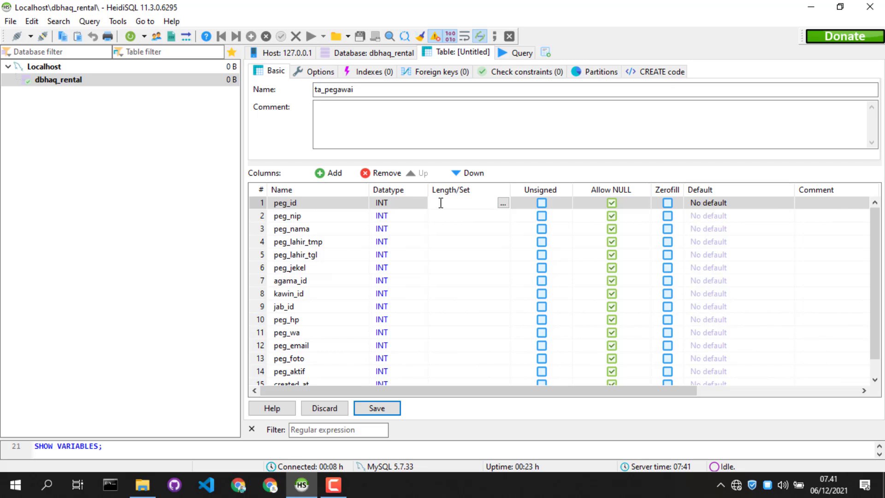
type("11")
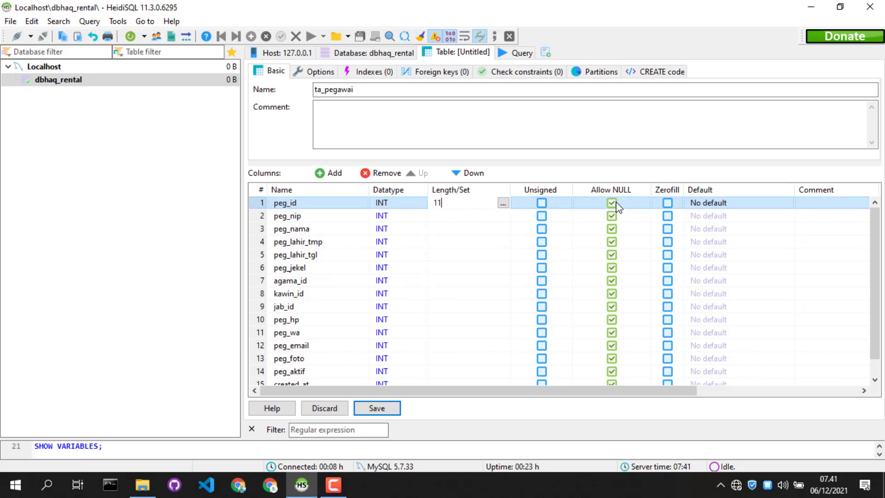
left_click(612, 203)
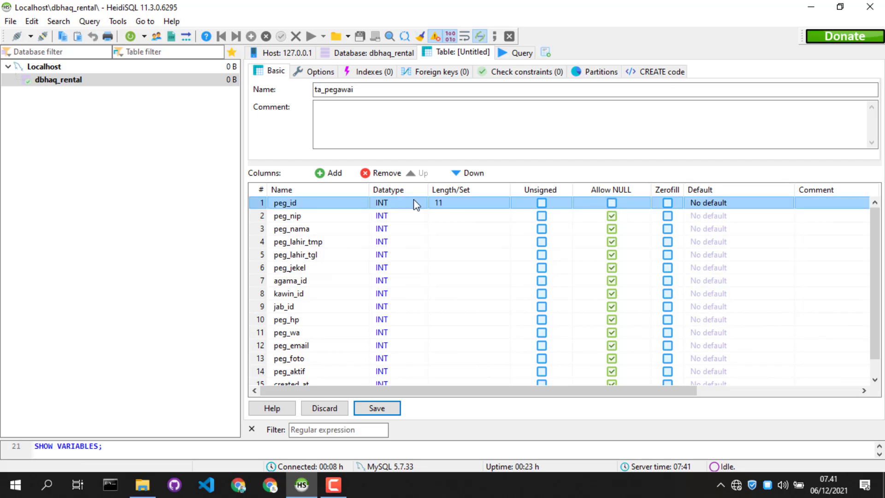
Set the default of the peg_id column to AUTO_INCREMENT
left_click(709, 205)
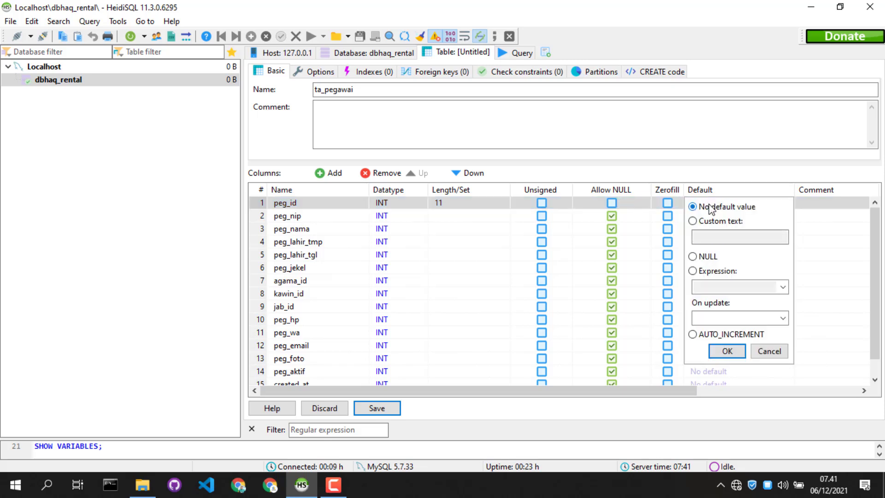
left_click(717, 336)
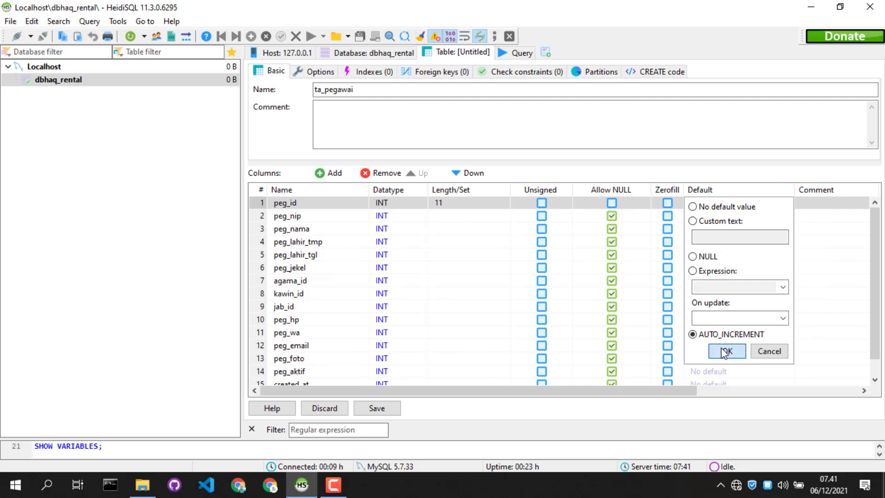
left_click(725, 351)
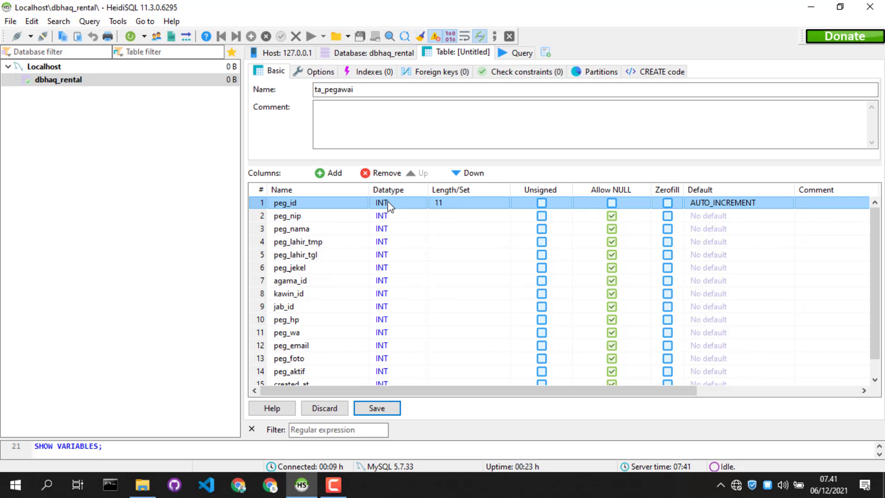
Make the peg_nip column a VARCHAR of length 6 and disallow NULL values for it
double_click(380, 217)
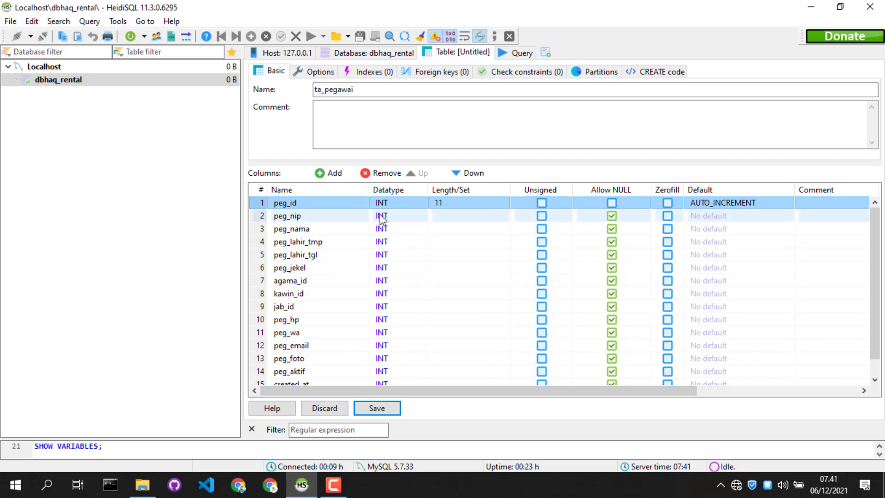
key("v")
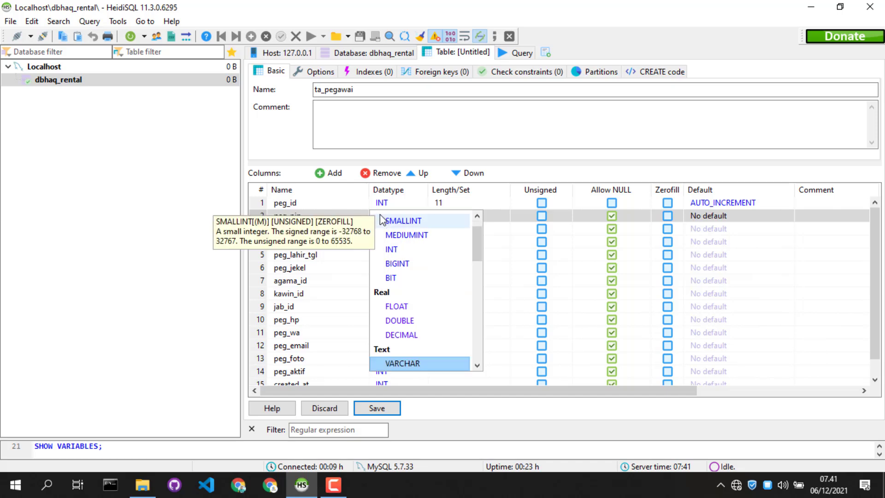
left_click(415, 365)
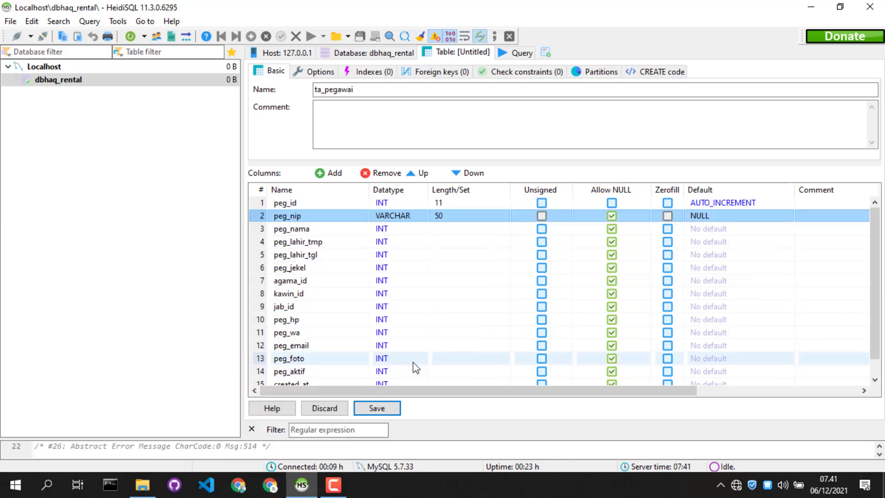
left_click(438, 216)
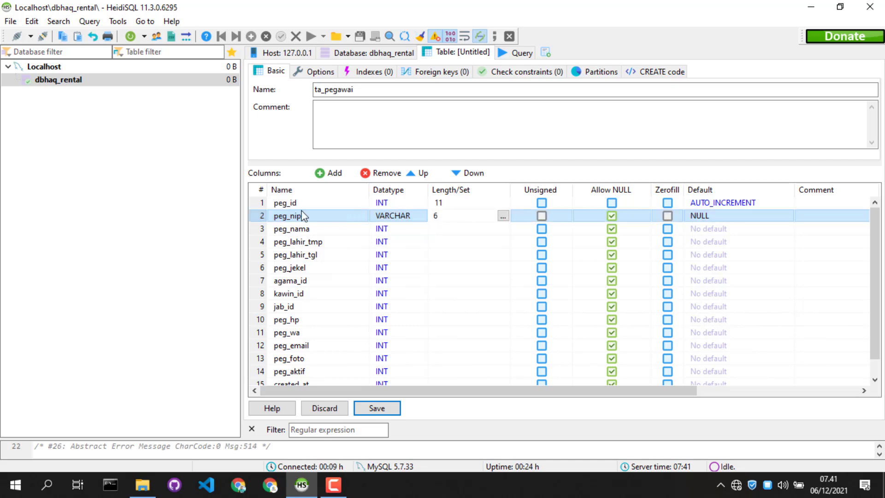
left_click(264, 217)
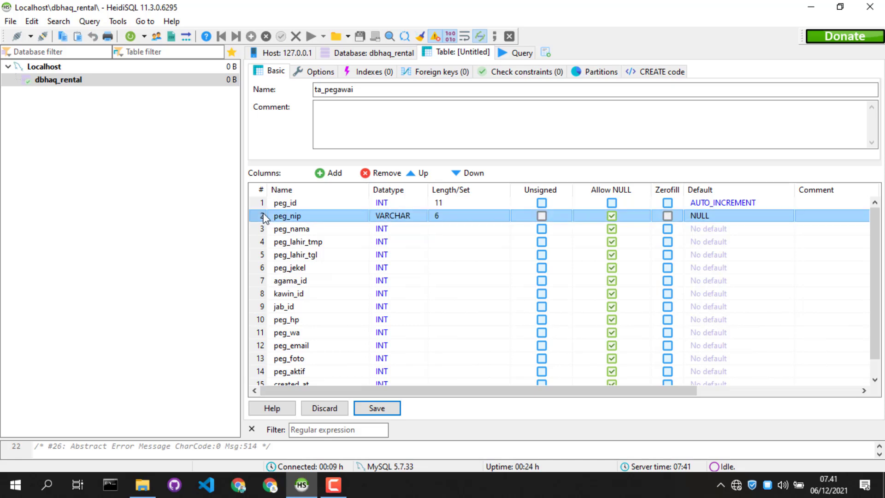
left_click(612, 216)
Change the peg_nama column's datatype to VARCHAR with a length of 100
left_click(401, 229)
left_click(397, 229)
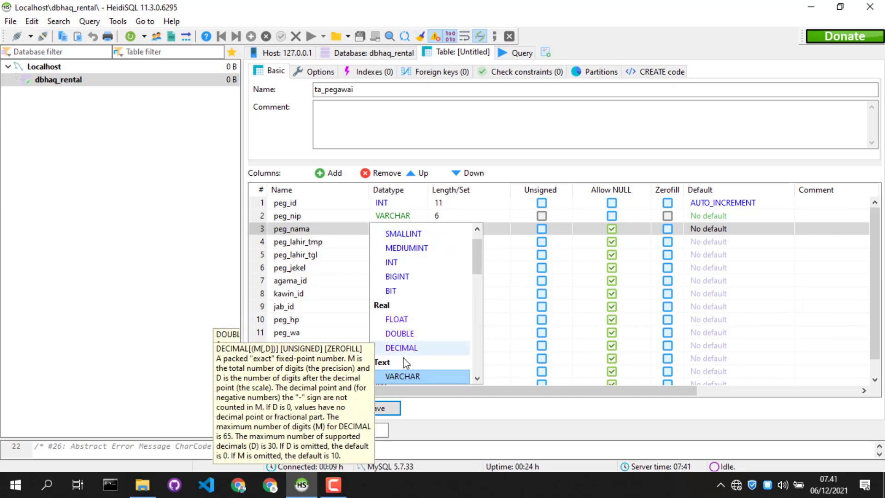
left_click(414, 375)
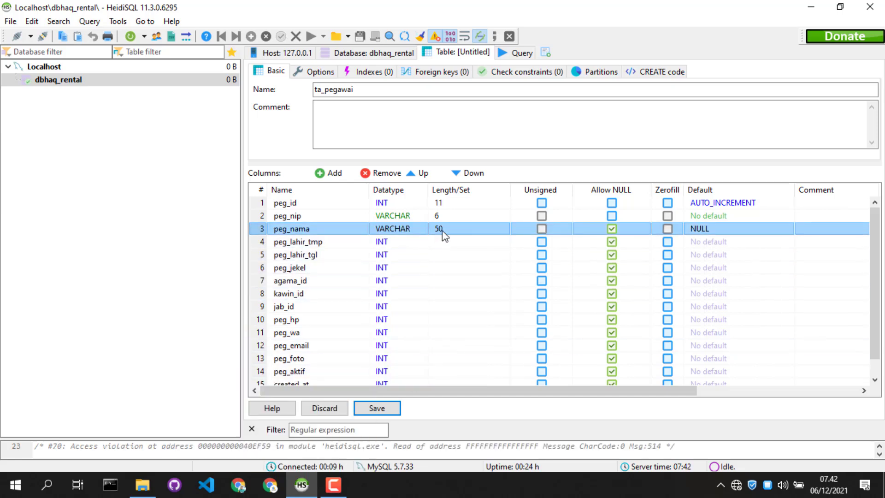
left_click(442, 230)
type("100")
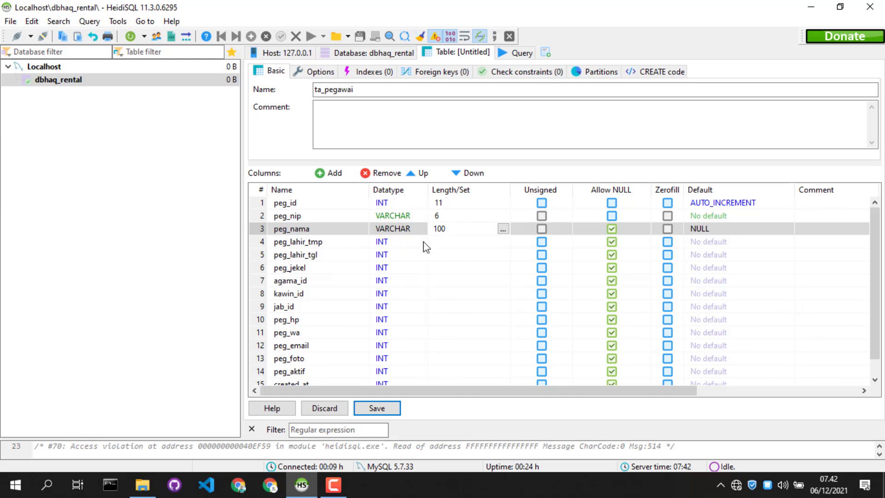
Change the peg_lahir_tmp column's datatype to VARCHAR with a length of 100
left_click(385, 242)
left_click(385, 242)
scroll(408, 321, "down", 3)
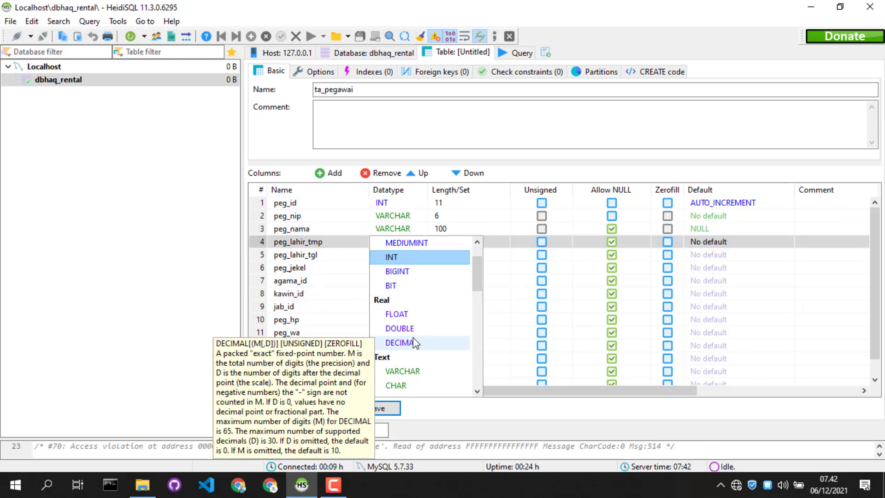
left_click(408, 283)
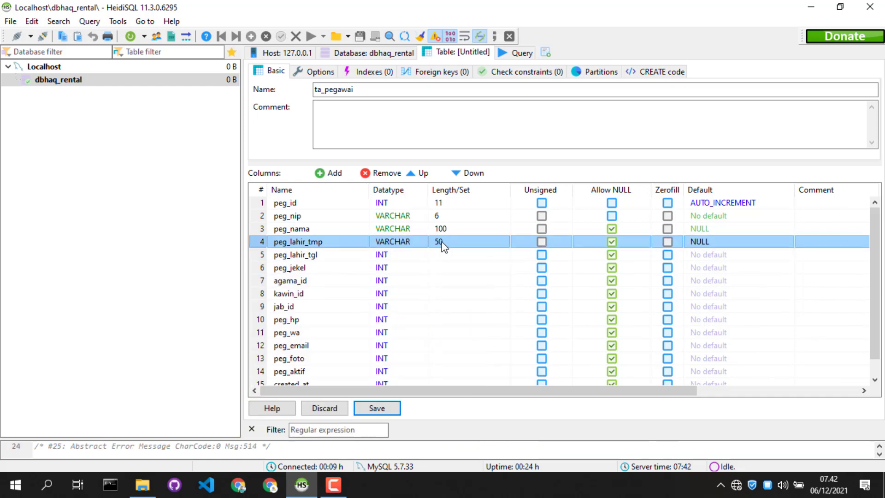
left_click(441, 244)
type("100")
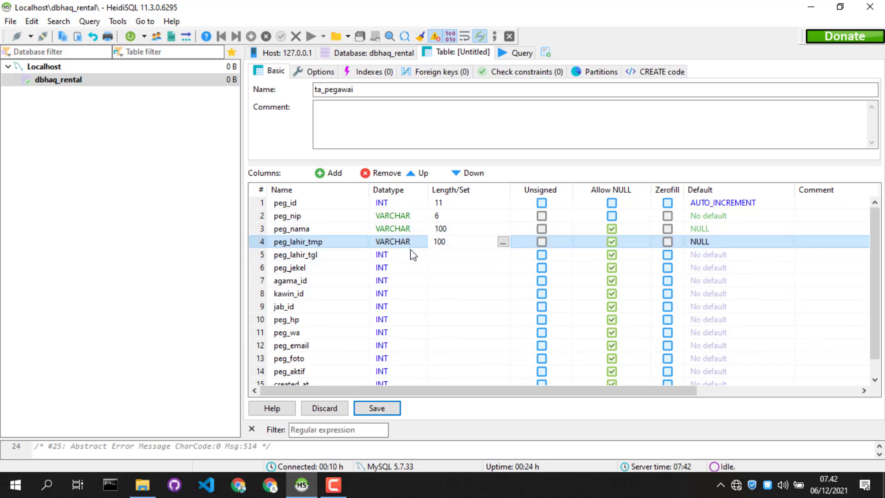
Change the datatype of the peg_lahir_tgl column to DATE
left_click(382, 257)
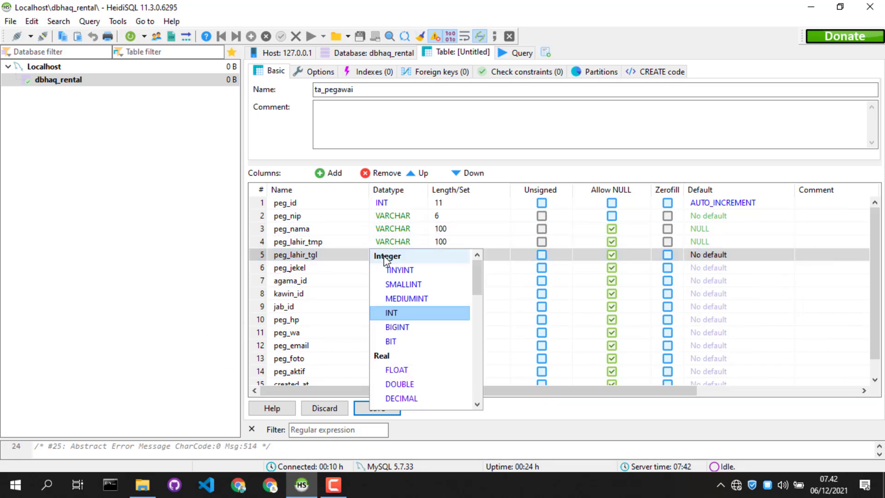
key("d")
scroll(400, 371, "down", 2)
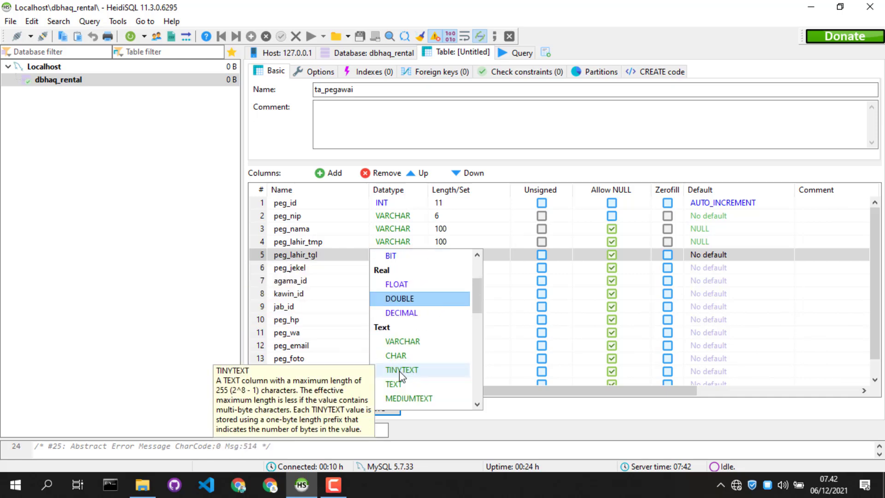
scroll(399, 370, "down", 5)
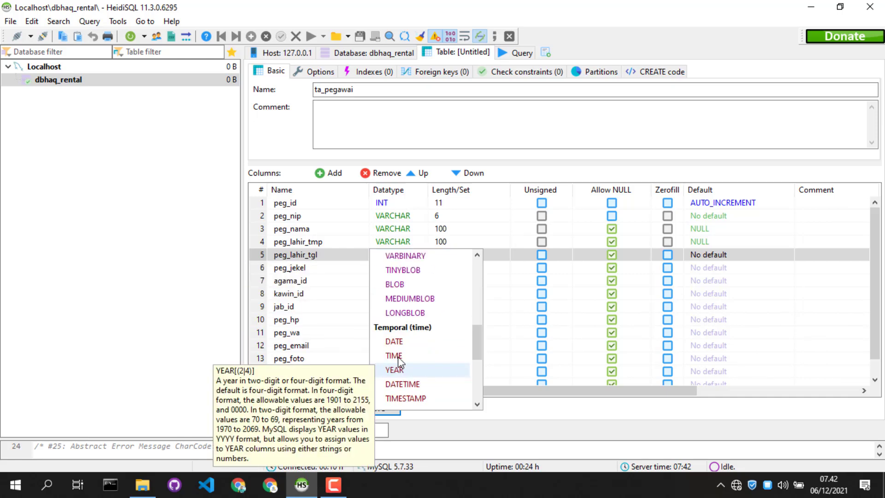
left_click(396, 341)
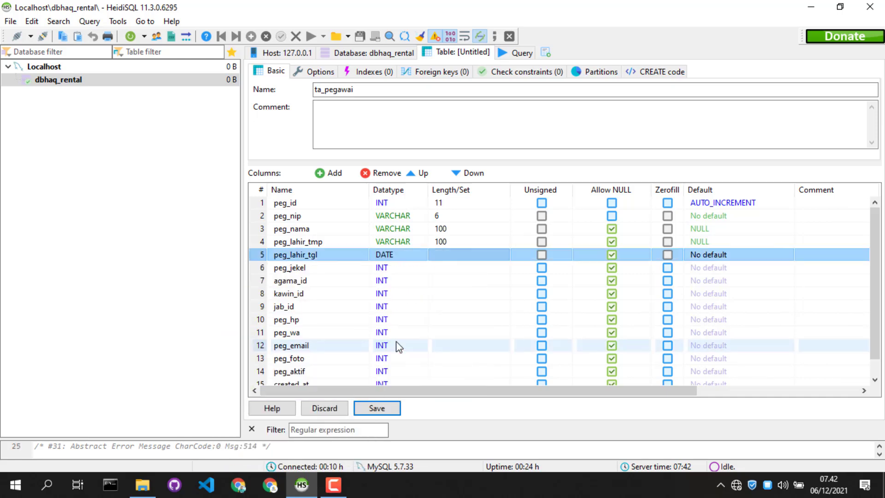
Change the peg_jekel column's datatype to ENUM with the allowed values 'L','P'
left_click(379, 271)
key("e")
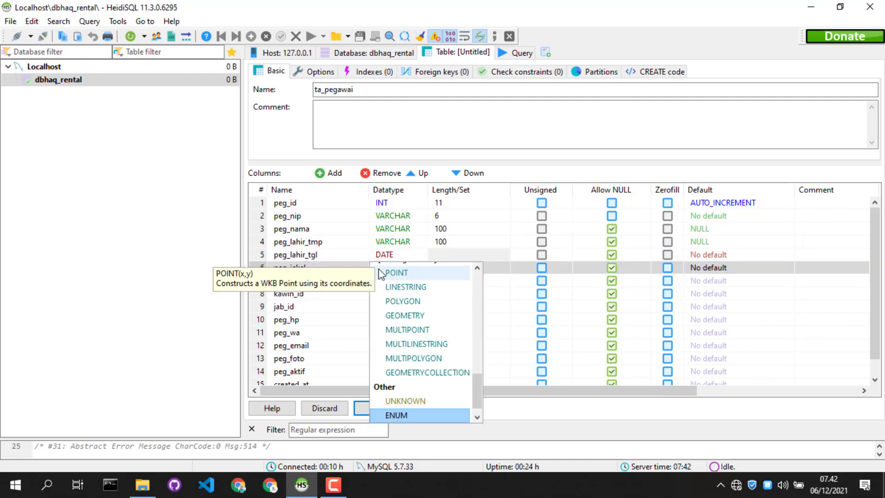
left_click(415, 414)
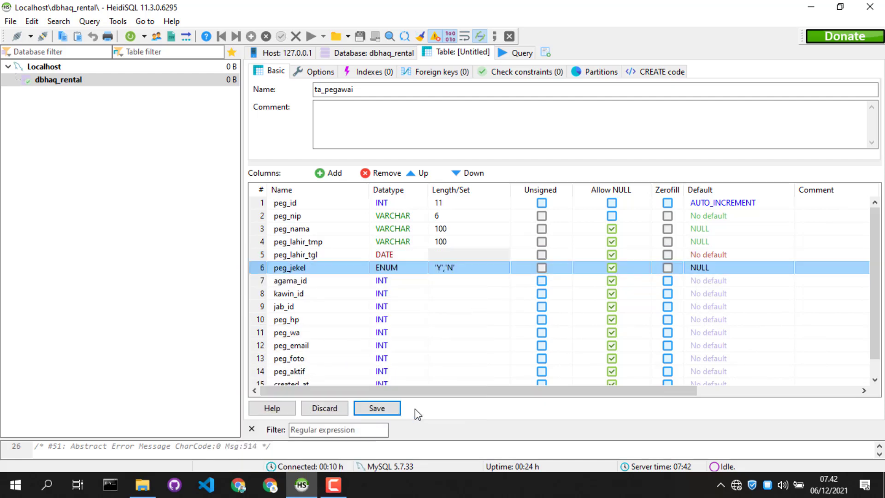
left_click(452, 270)
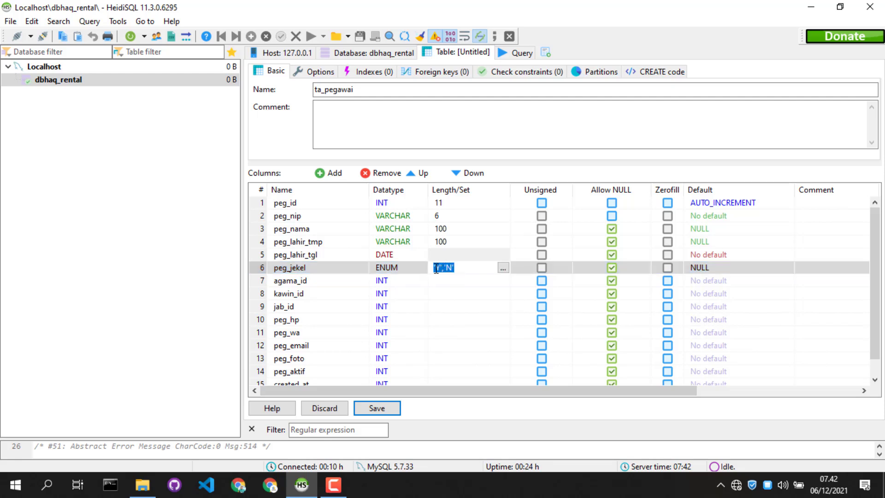
left_click(442, 268)
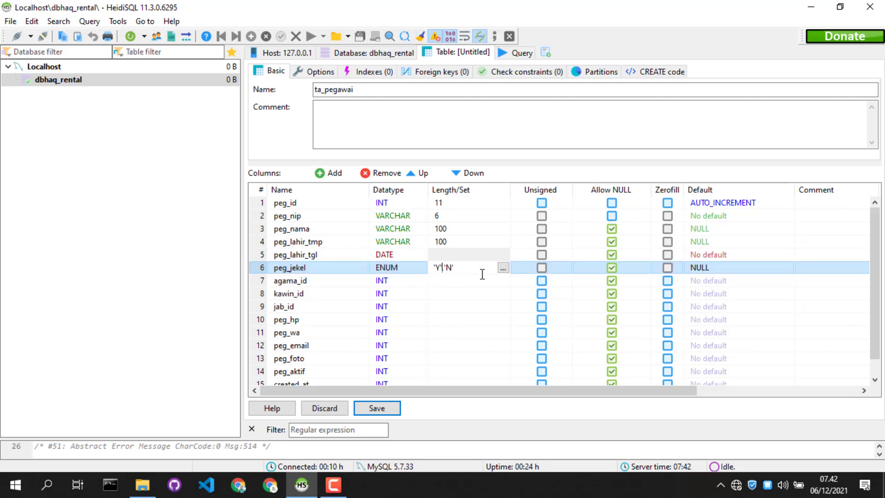
key("Left")
key("BackSpace")
type("L")
key("Right")
key("BackSpace")
type("P")
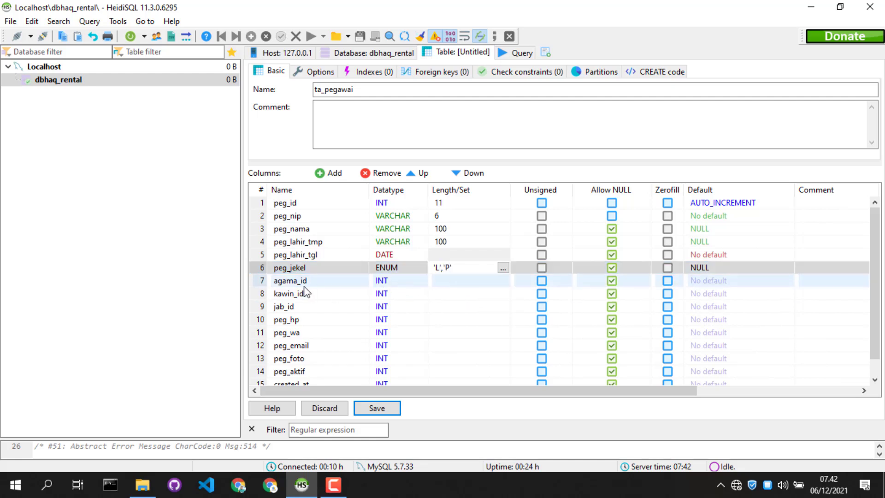
Set the length of the INT columns agama_id, kawin_id and jab_id to 11 each
left_click(381, 282)
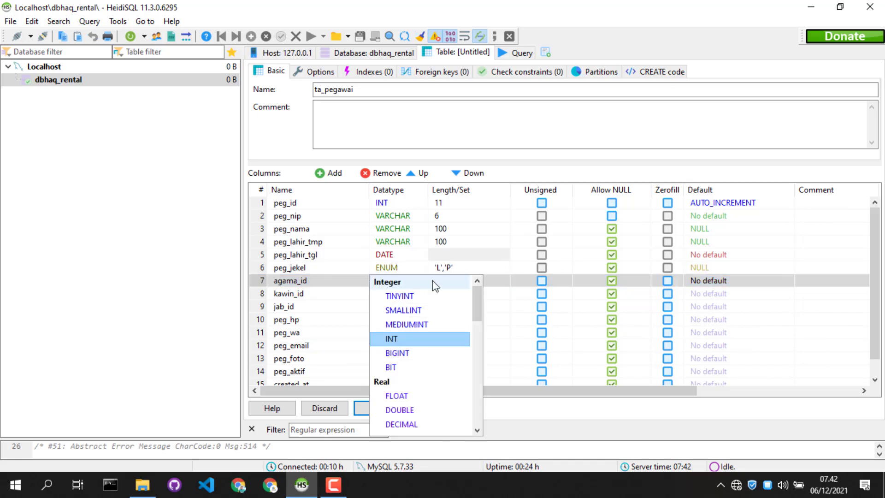
left_click(262, 279)
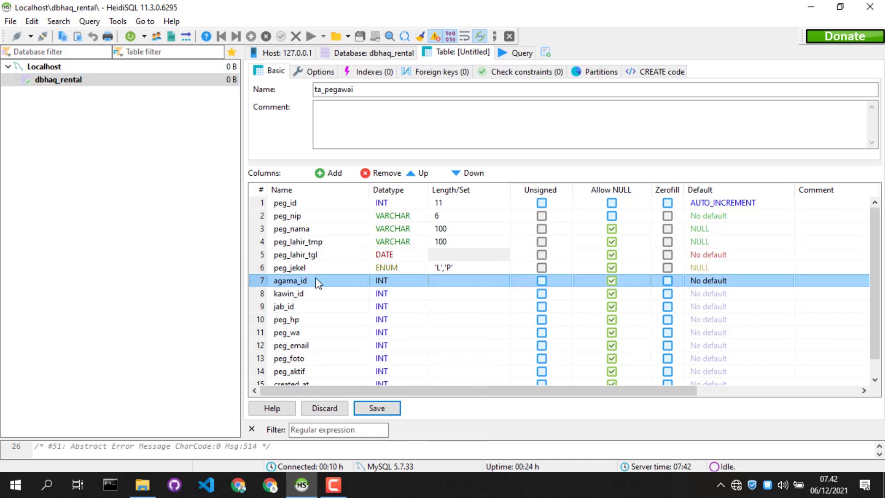
left_click(438, 280)
type("11")
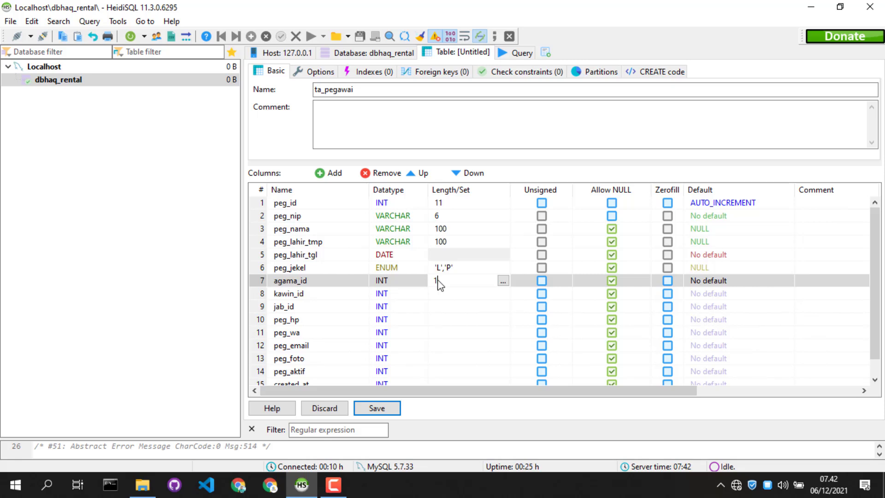
left_click(436, 293)
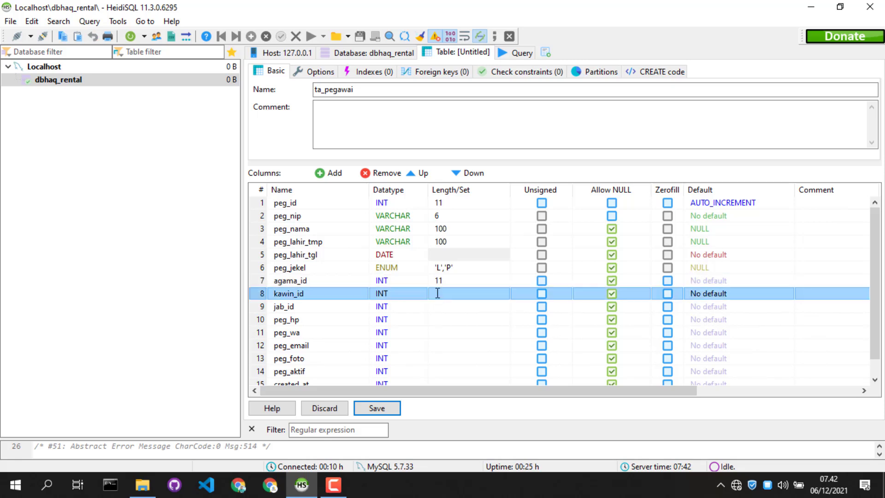
type("11")
left_click(437, 305)
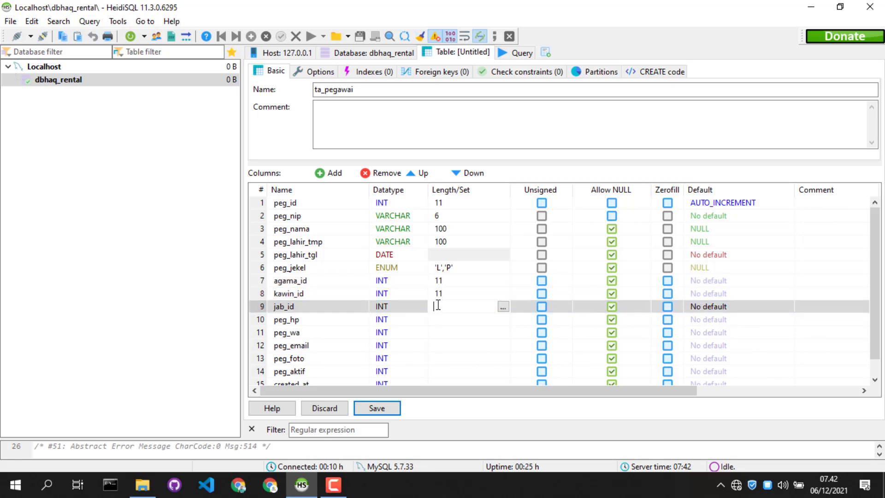
type("11")
Change the peg_hp column's datatype to VARCHAR with a length of 20
left_click(388, 322)
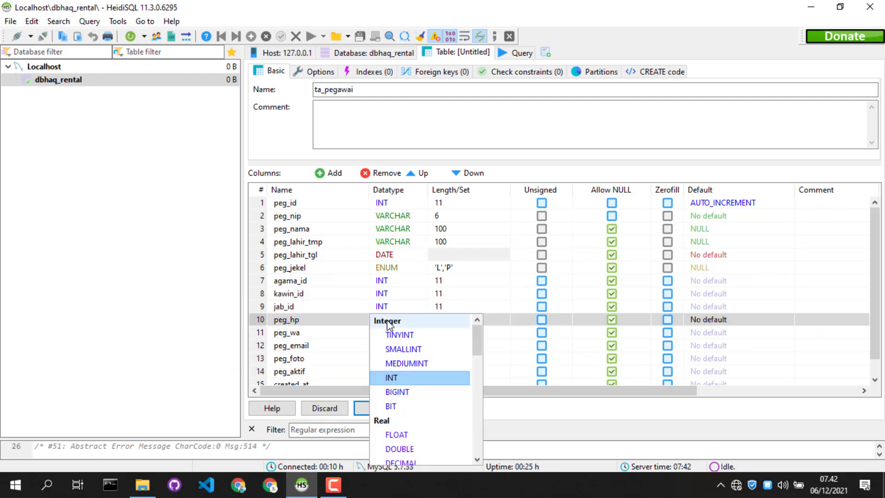
scroll(396, 359, "down", 2)
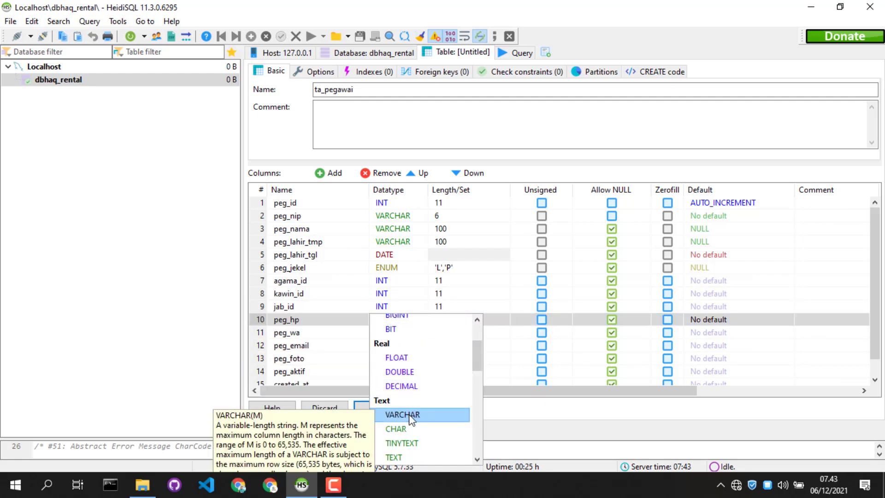
left_click(412, 415)
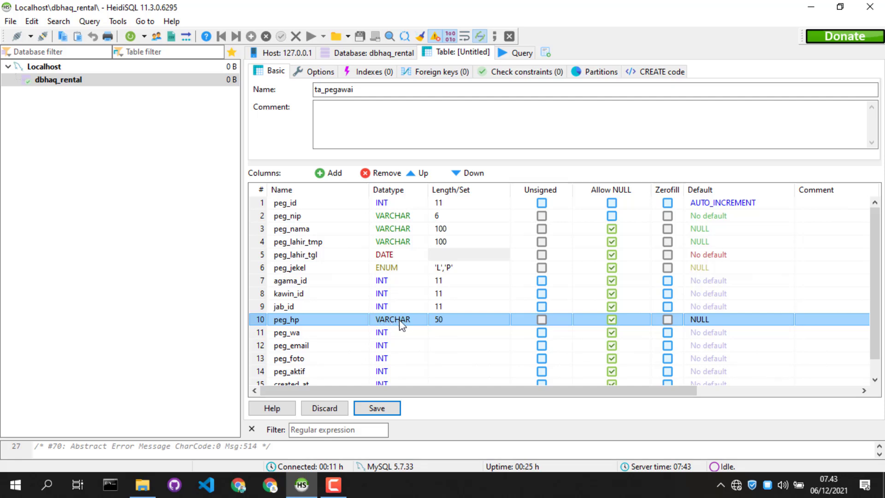
left_click(437, 320)
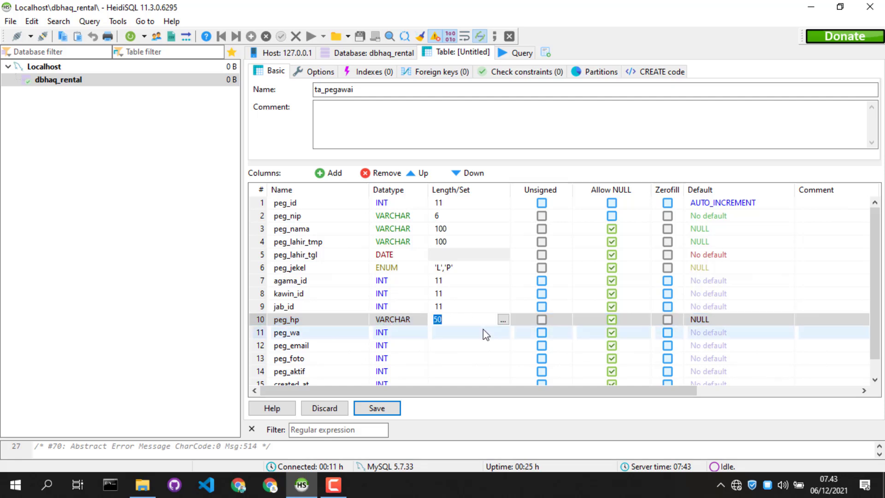
type("20")
Change the peg_wa column's datatype to VARCHAR with a length of 20
left_click(393, 333)
scroll(395, 376, "down", 3)
left_click(395, 375)
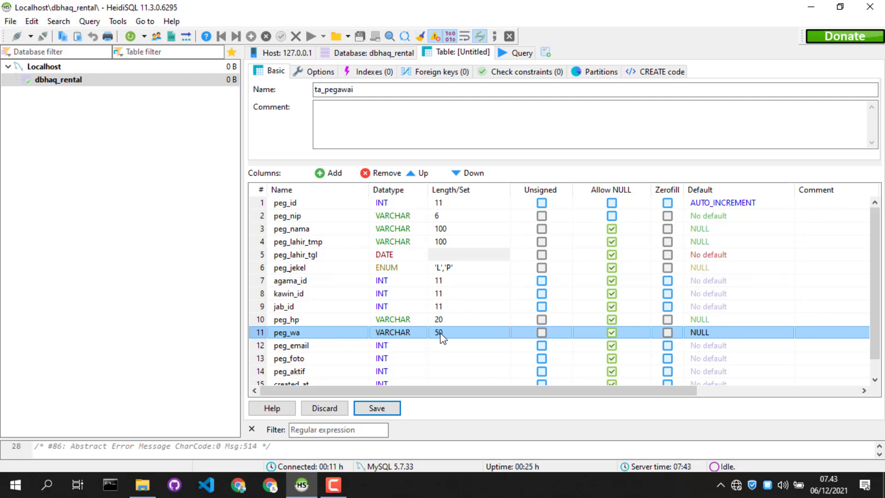
left_click(442, 338)
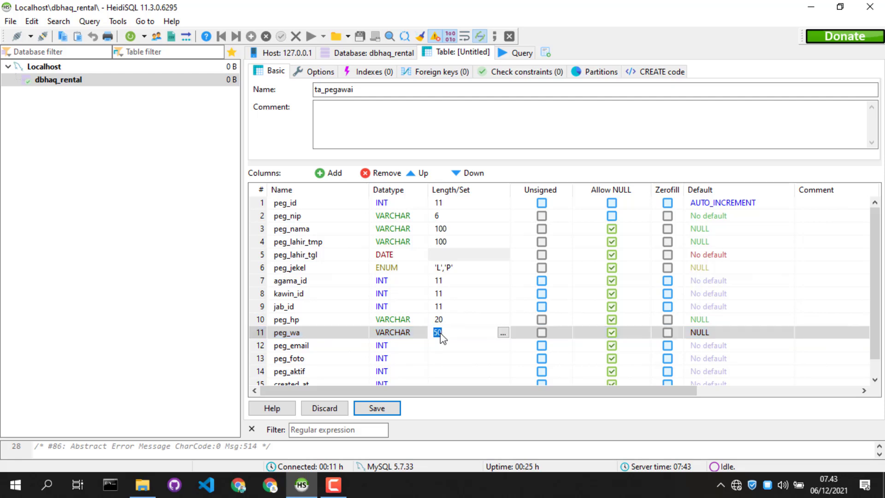
type("20")
key("Return")
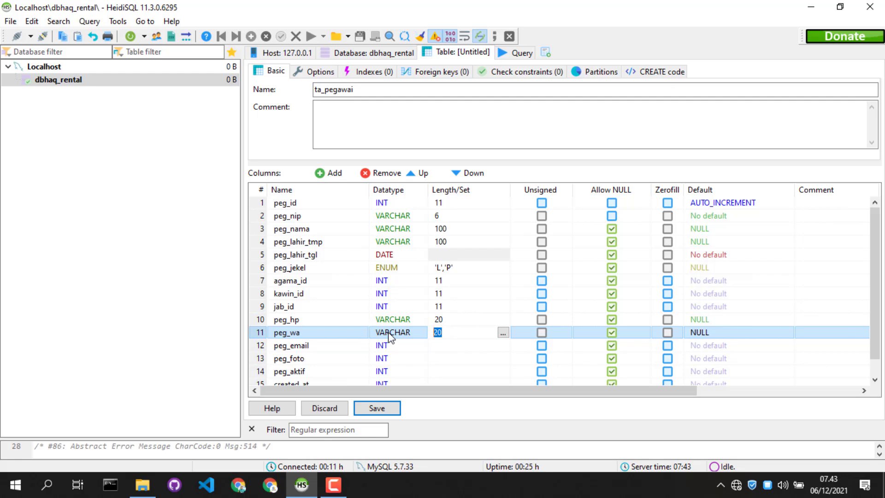
Set the length of the peg_wa and peg_hp columns to 16 each
type("16")
left_click(436, 323)
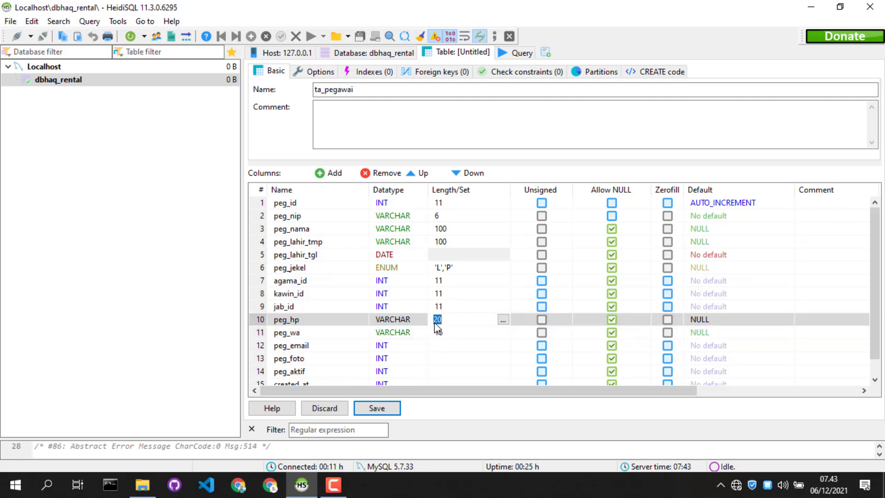
type("16")
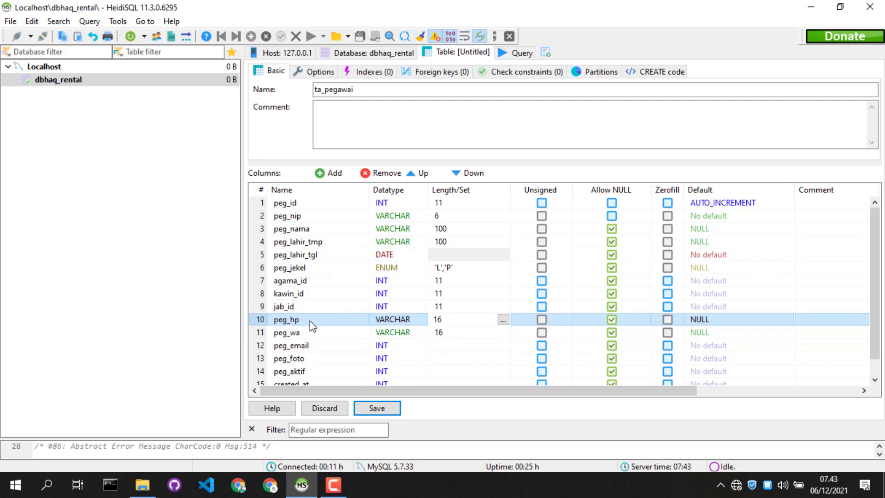
left_click(259, 324)
Change the peg_email column's datatype to VARCHAR with a length of 225
left_click(376, 351)
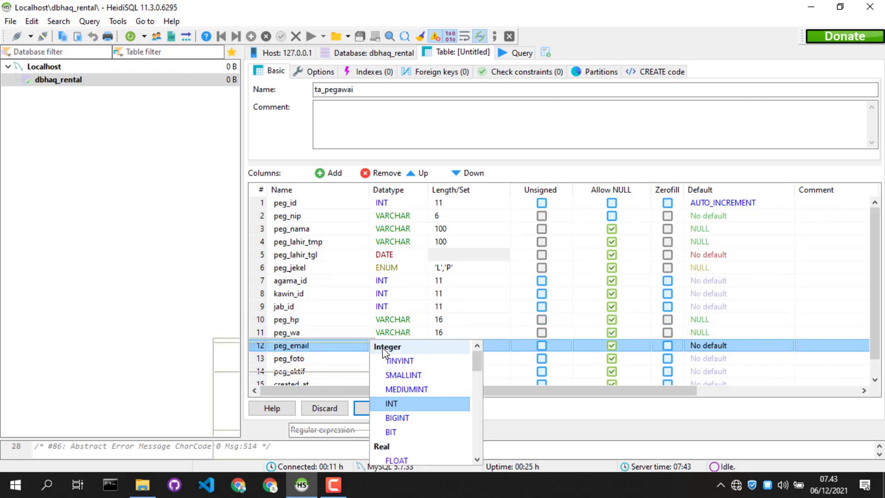
scroll(400, 414, "down", 1)
left_click(405, 457)
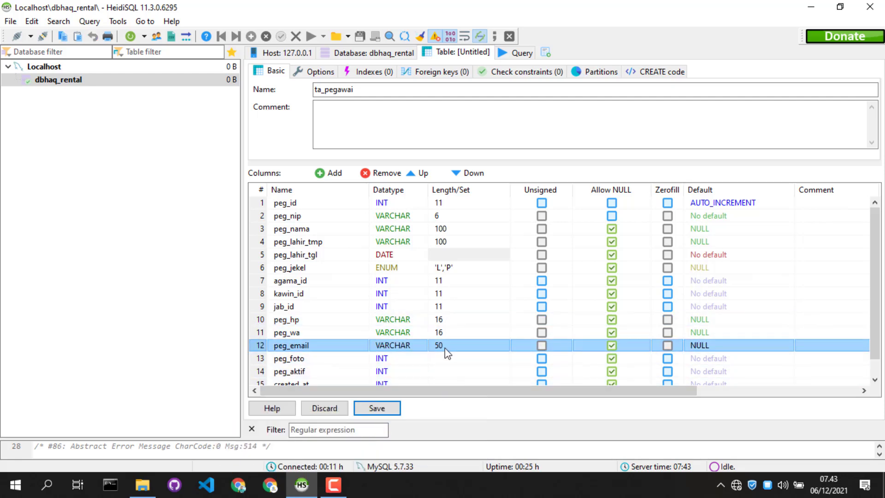
left_click(444, 347)
type("225")
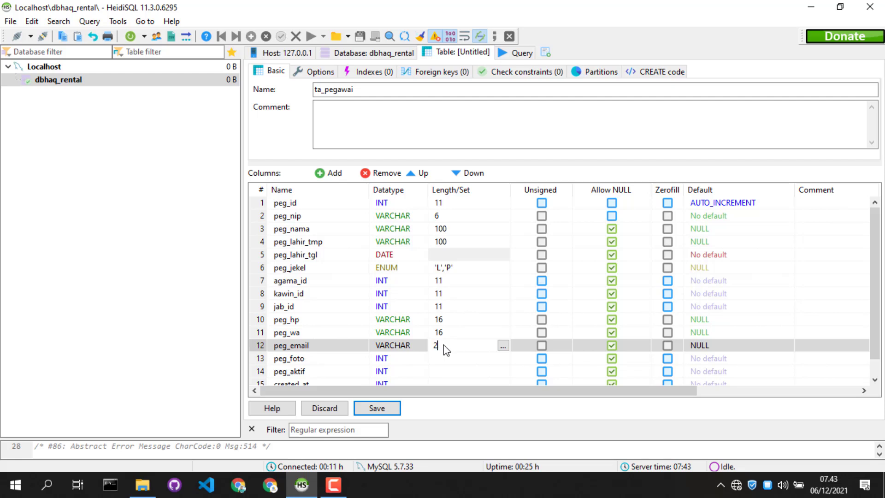
left_click(262, 348)
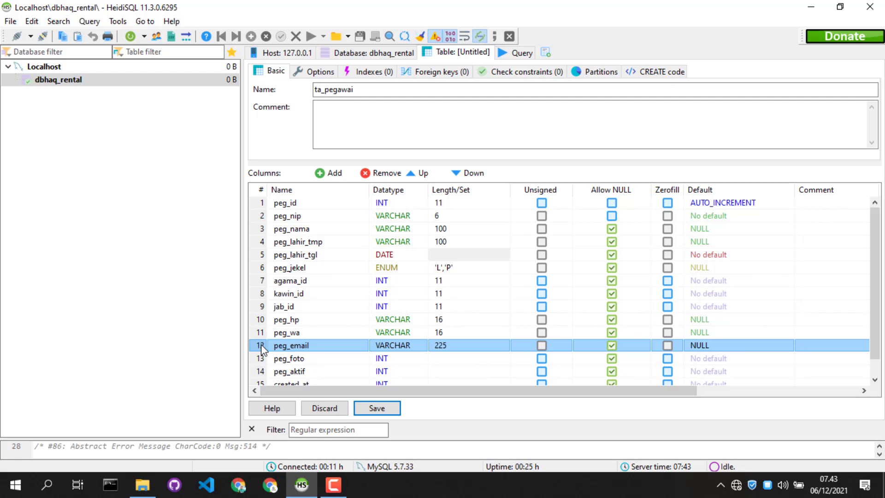
Change the peg_foto column's datatype to VARCHAR with a length of 225
left_click(381, 358)
key("v")
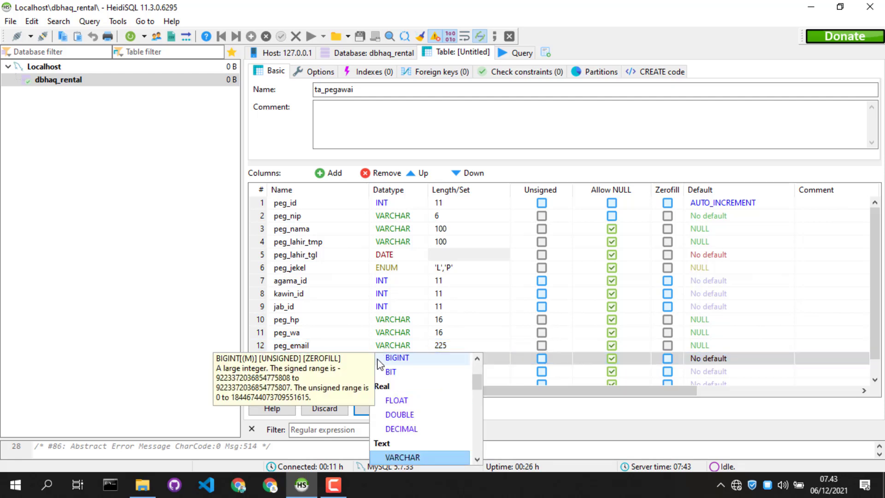
left_click(431, 454)
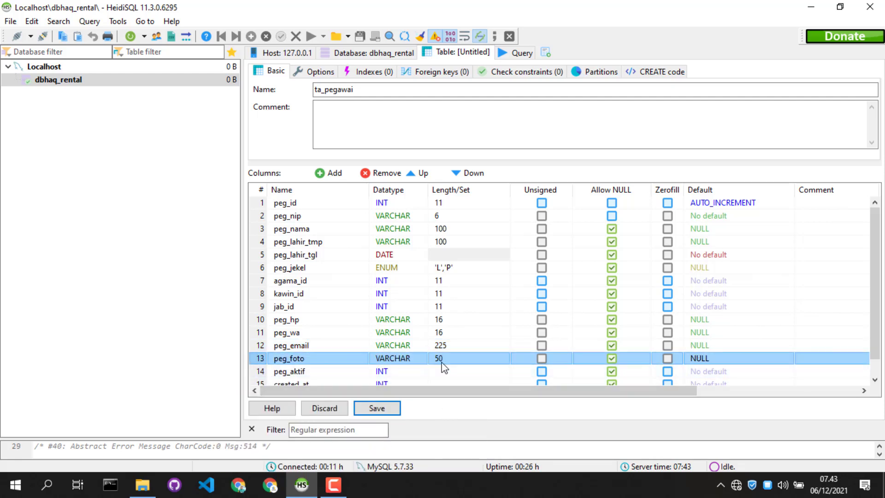
left_click(442, 362)
type("225")
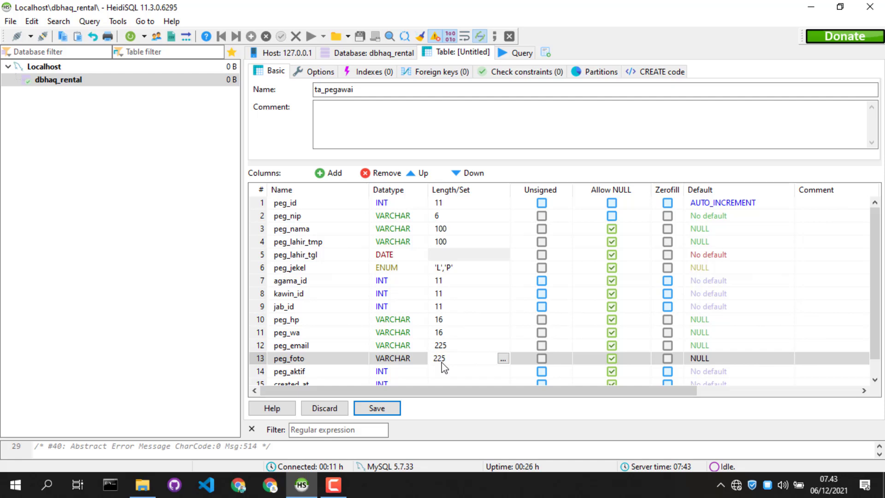
left_click(259, 358)
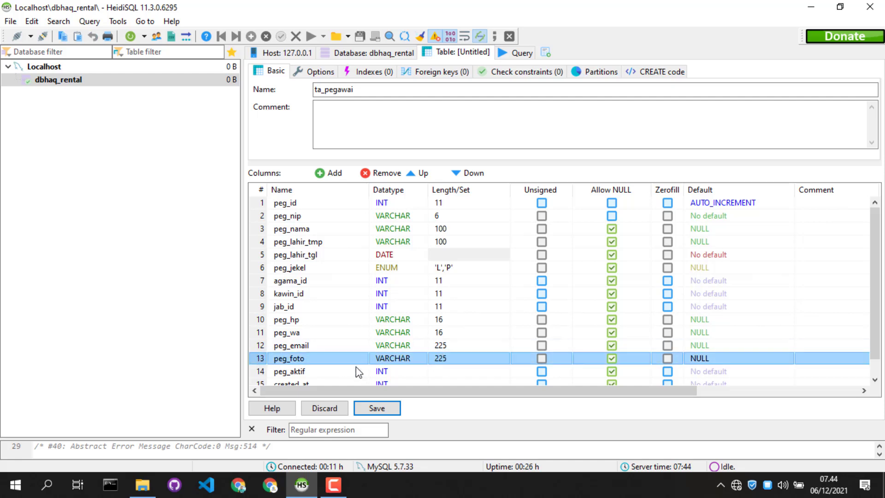
Change the peg_aktif column's datatype to ENUM with the allowed values 'Y','T'
left_click(358, 371)
left_click(381, 371)
scroll(414, 439, "down", 8)
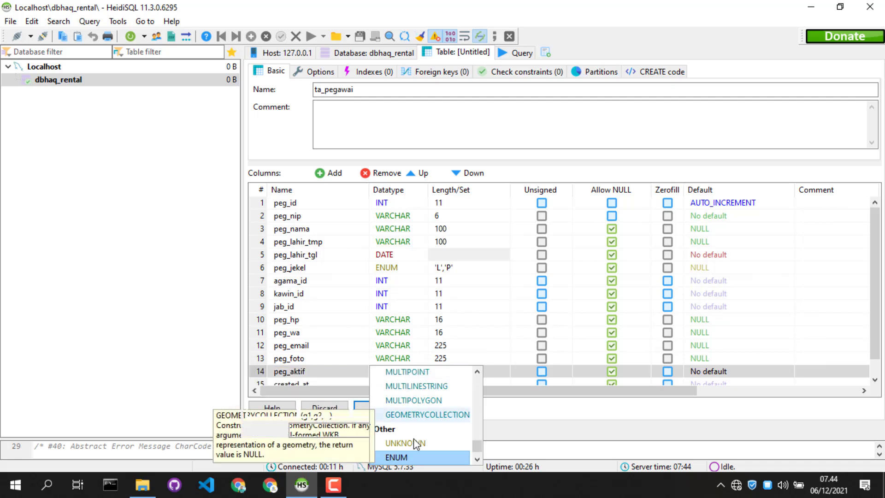
left_click(411, 455)
left_click(448, 372)
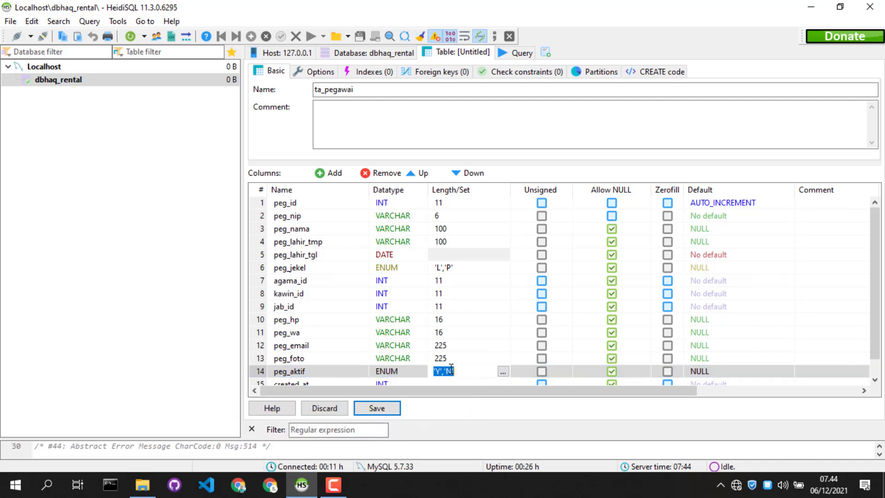
left_click(463, 372)
key("BackSpace")
key("BackSpace")
type("T'")
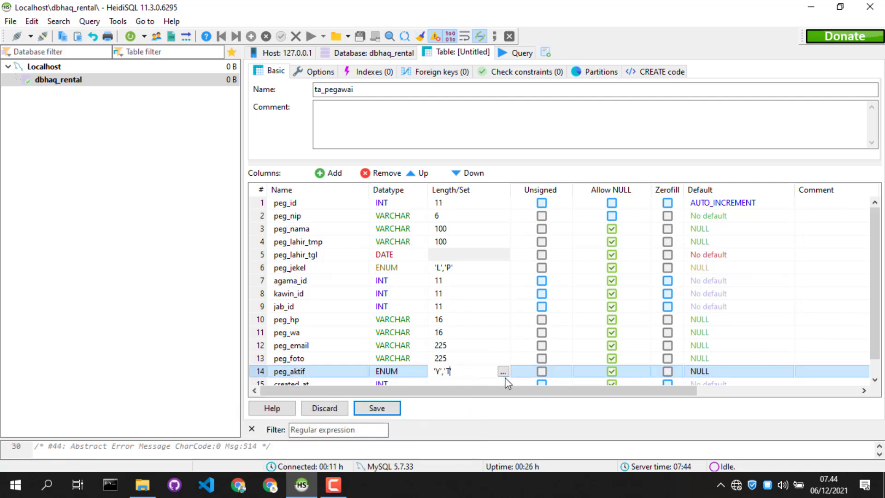
left_click(257, 371)
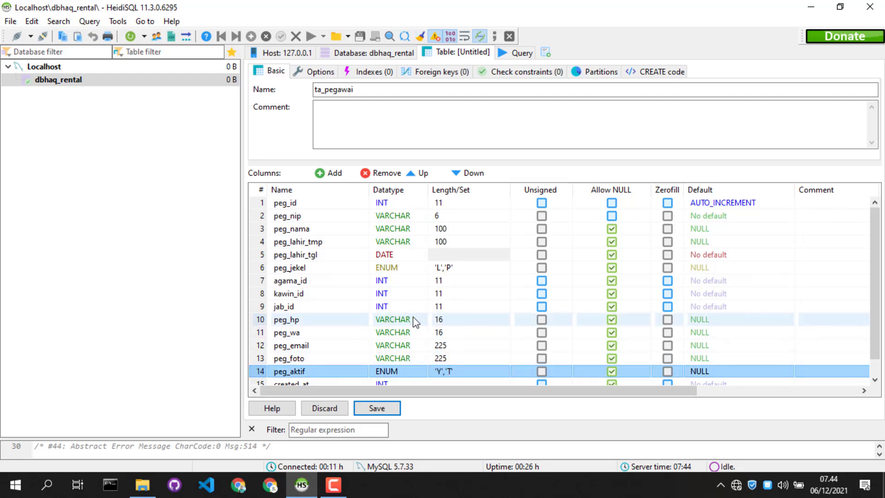
Enlarge the column list area and change the created_at column's datatype to TIMESTAMP
scroll(356, 350, "down", 1)
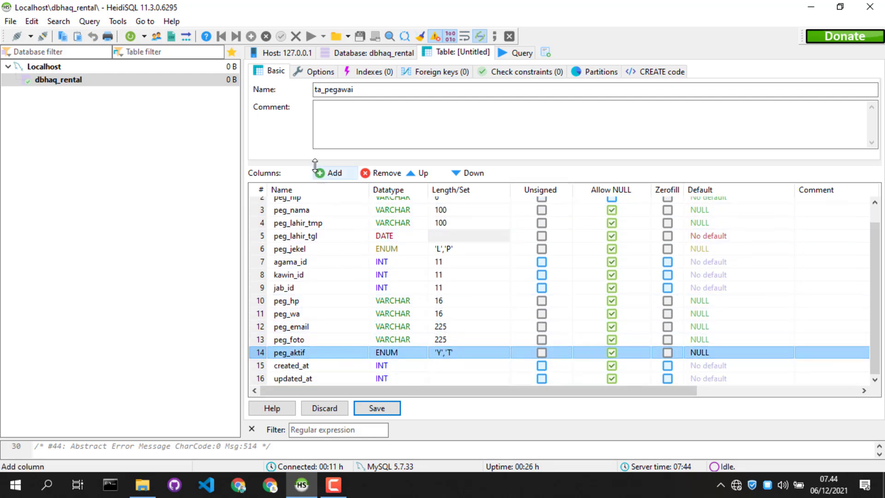
left_click_drag(316, 159, 315, 131)
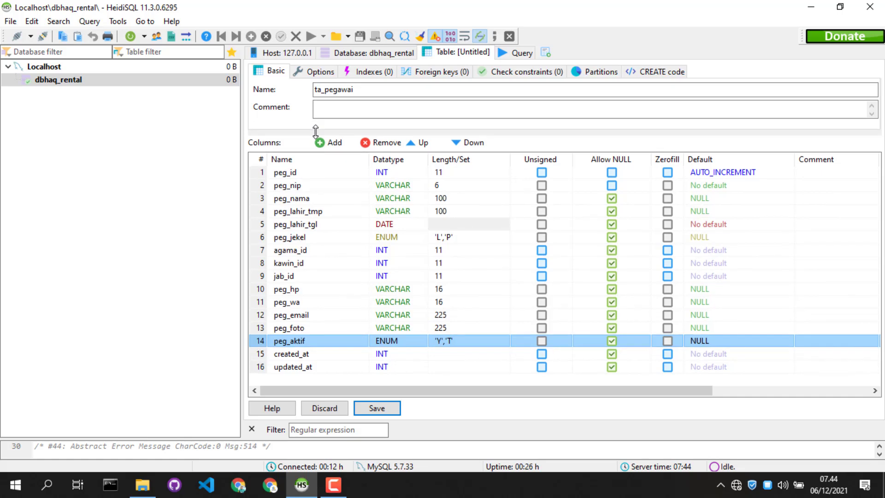
double_click(382, 354)
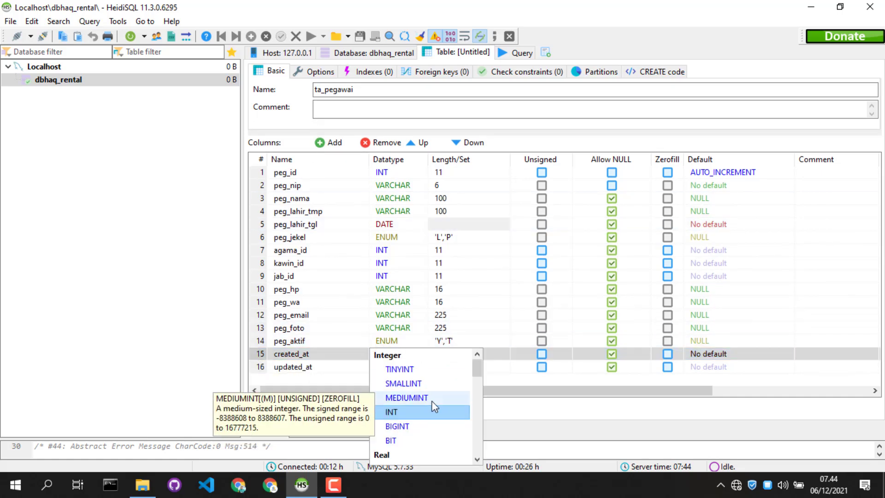
scroll(426, 394, "down", 10)
scroll(436, 408, "down", 1)
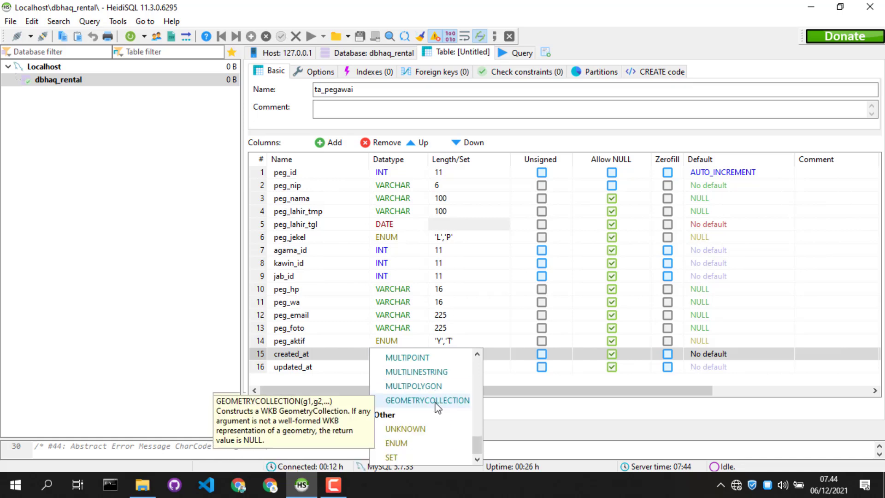
scroll(437, 408, "up", 2)
scroll(436, 404, "up", 1)
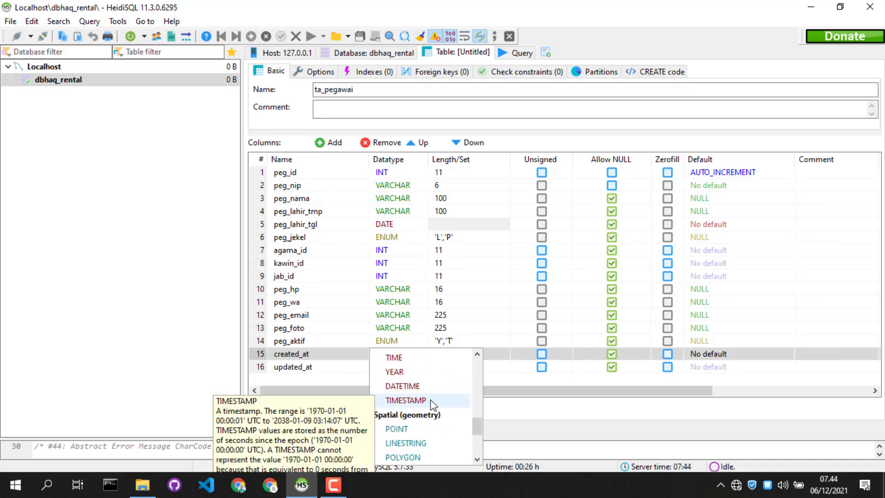
left_click(436, 400)
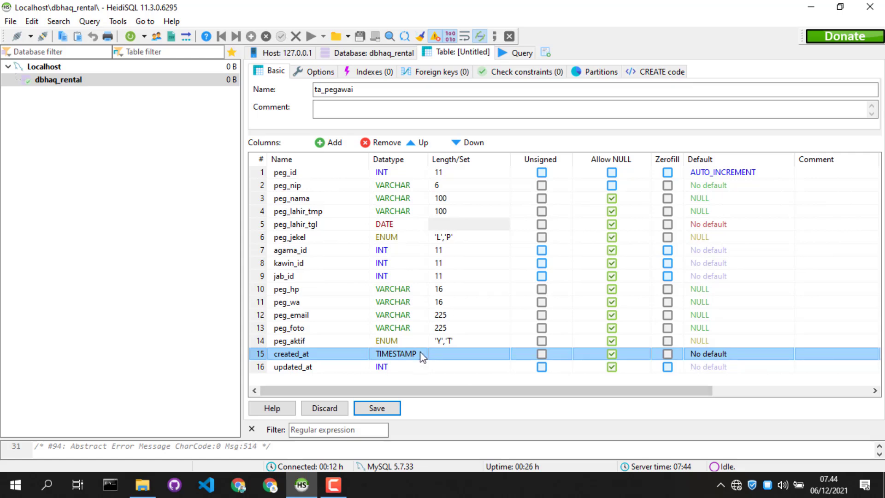
Change the updated_at column's datatype to TIMESTAMP
left_click(389, 366)
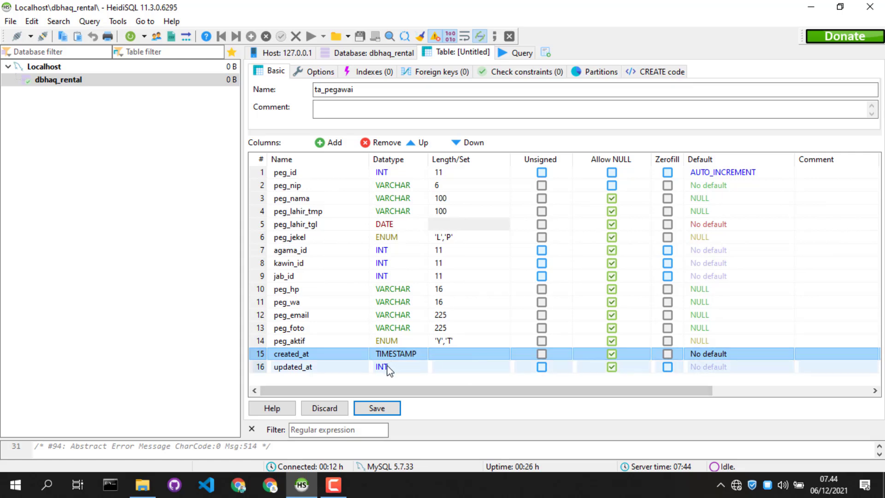
left_click(386, 367)
scroll(433, 402, "down", 3)
scroll(432, 401, "down", 6)
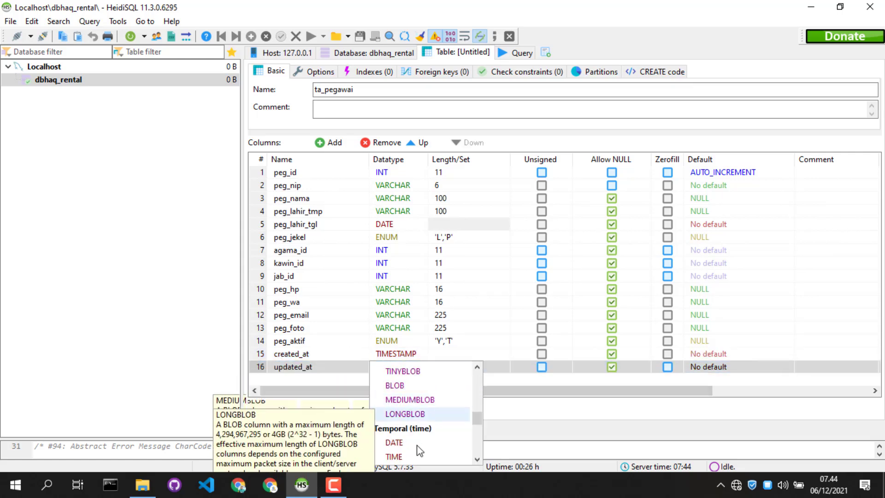
left_click(418, 414)
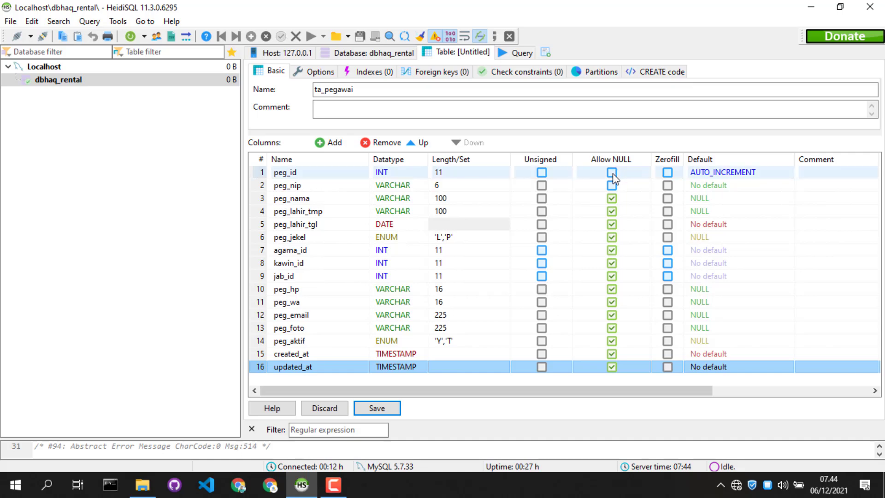
Disallow NULL for every column from peg_nama through updated_at
left_click(612, 198)
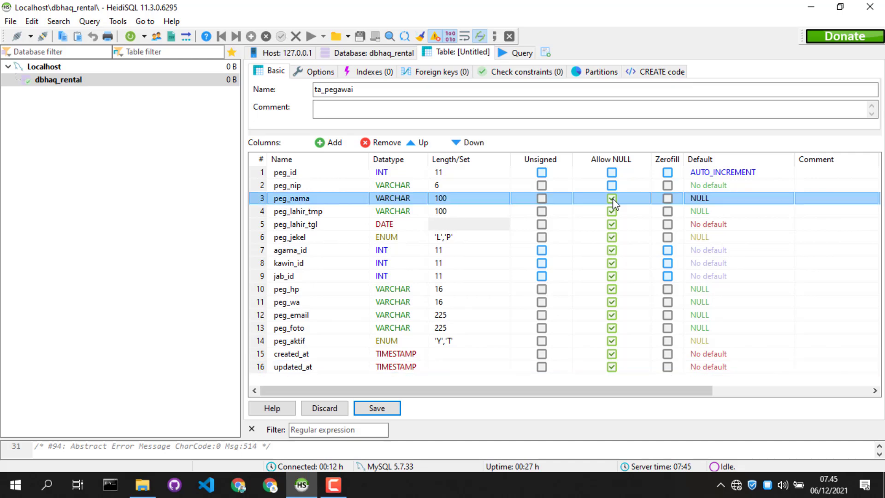
left_click(613, 211)
left_click(612, 224)
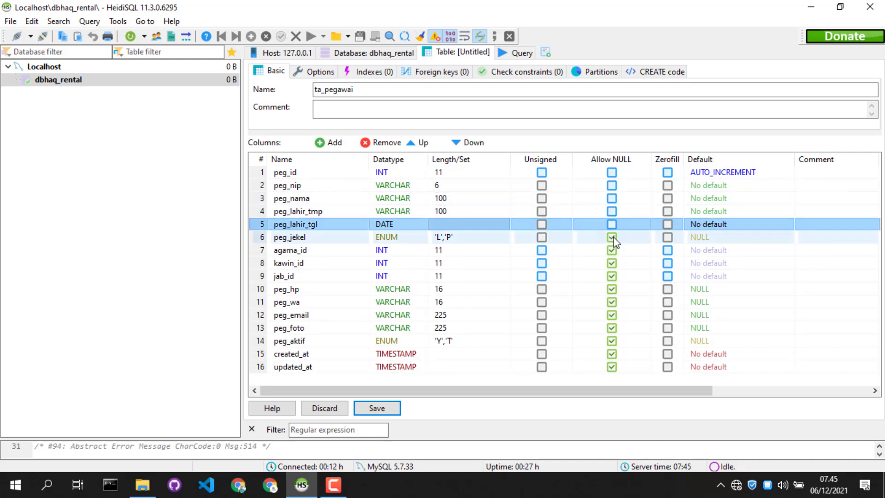
left_click(612, 237)
left_click(612, 250)
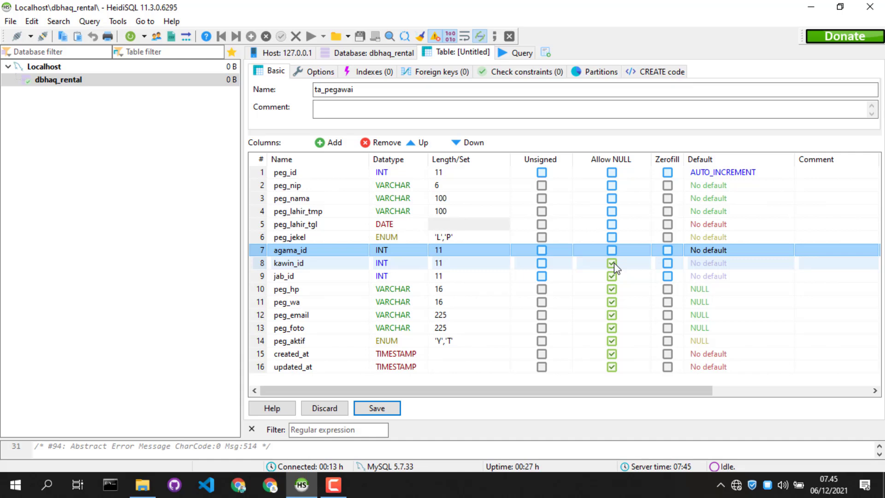
left_click(614, 263)
left_click(612, 276)
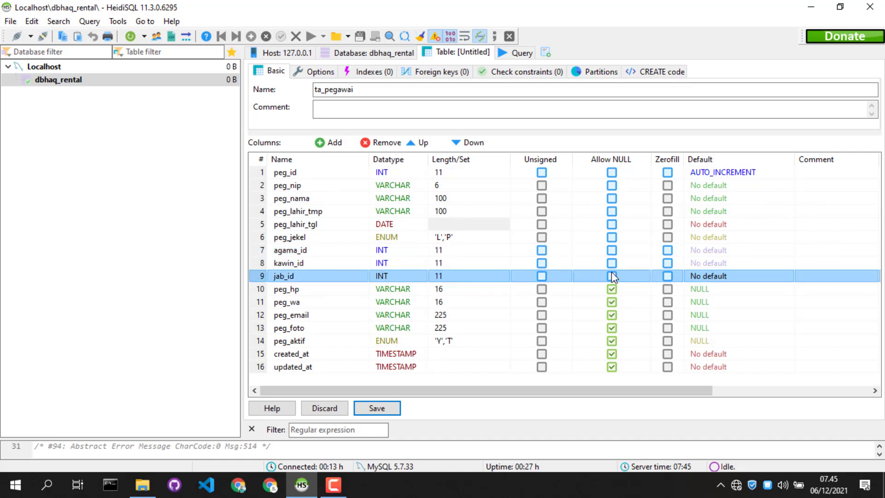
left_click(612, 288)
left_click(612, 301)
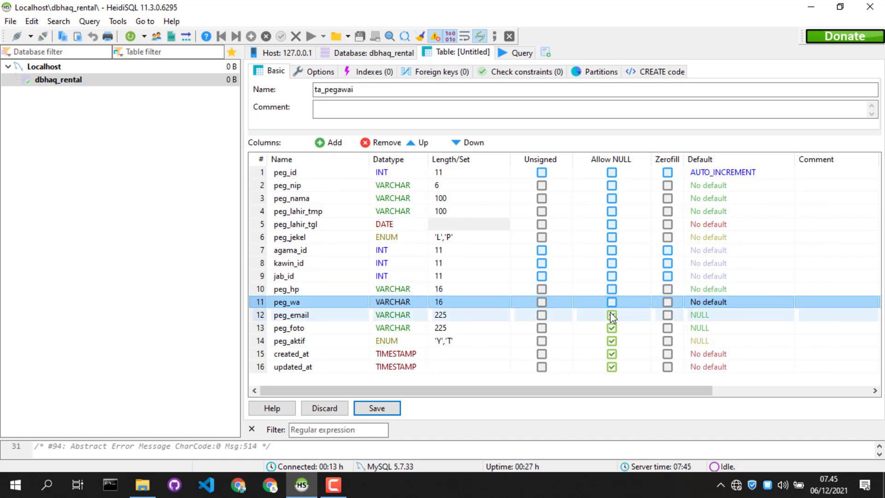
left_click(612, 315)
left_click(612, 327)
left_click(612, 340)
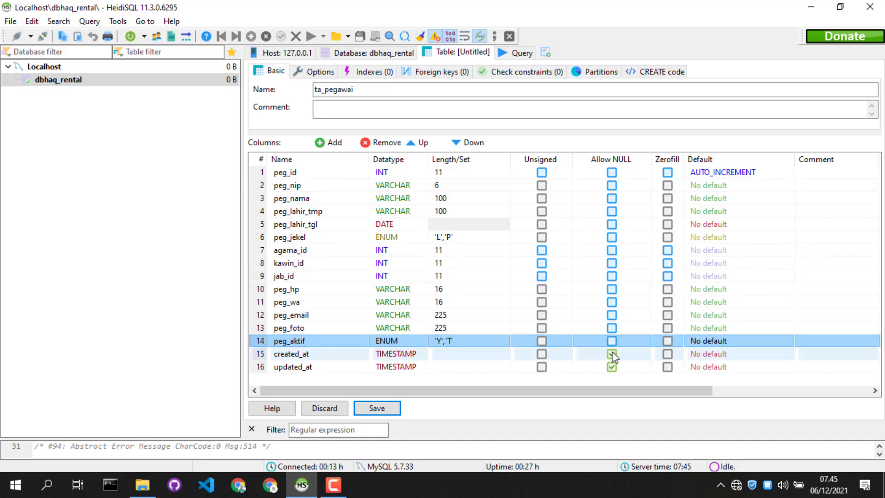
left_click(613, 354)
left_click(613, 366)
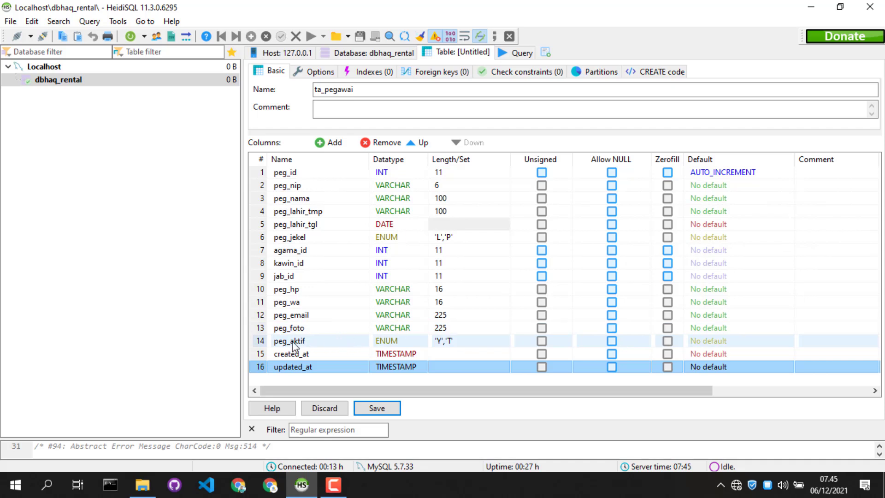
Set the peg_aktif column's default to the custom text value Y
double_click(707, 342)
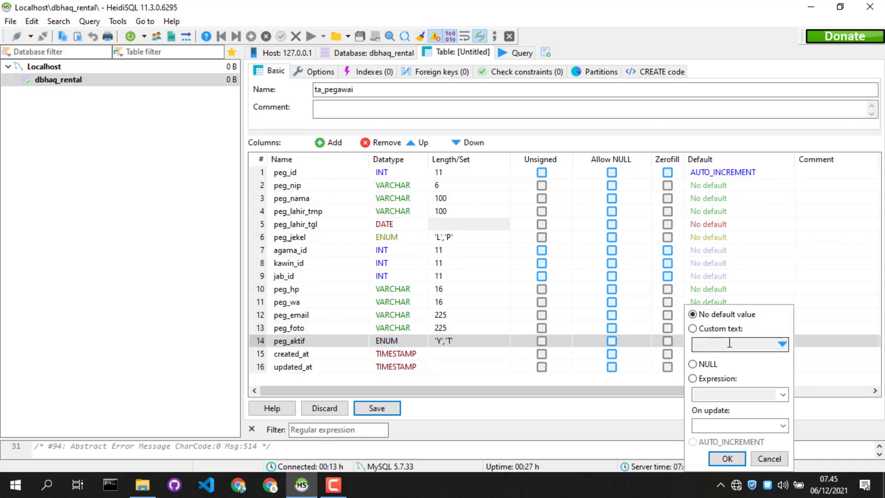
left_click(784, 344)
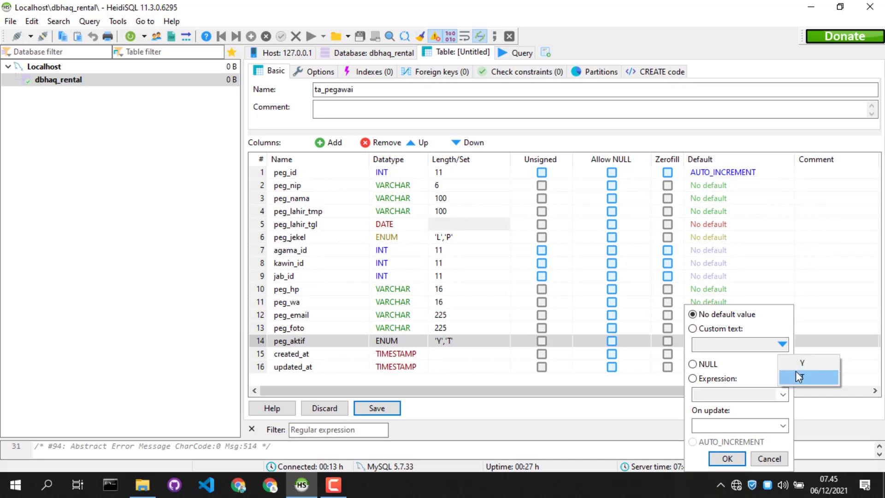
left_click(799, 366)
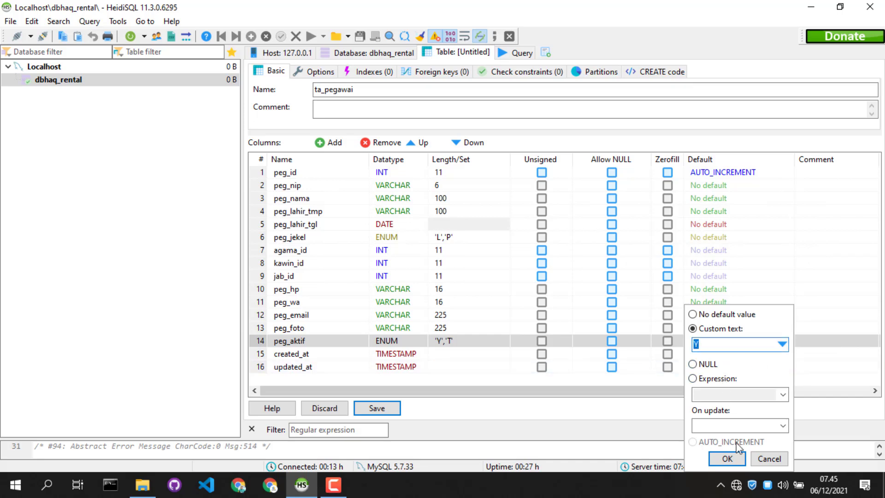
left_click(729, 458)
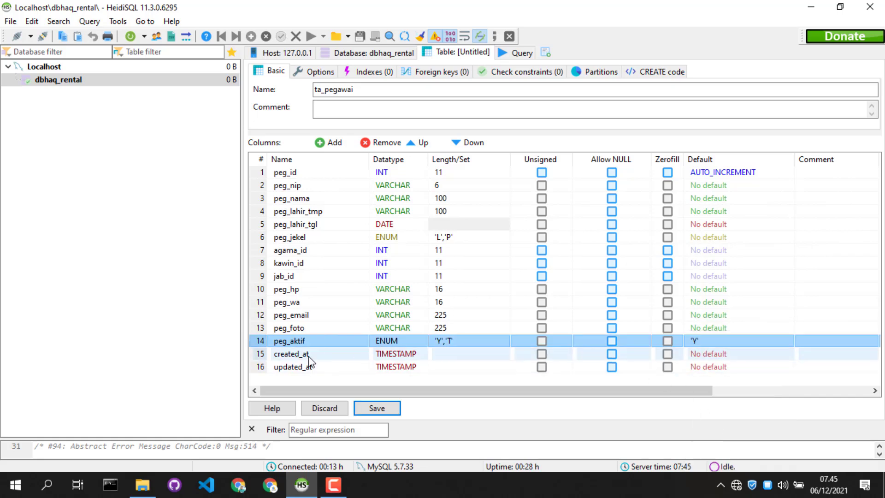
Set the created_at column's default to the expression CURRENT_TIMESTAMP()
double_click(716, 356)
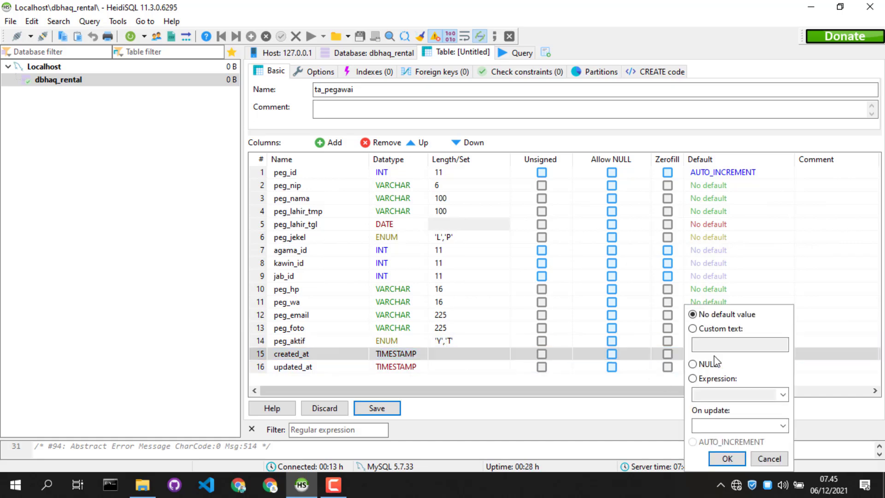
left_click(712, 381)
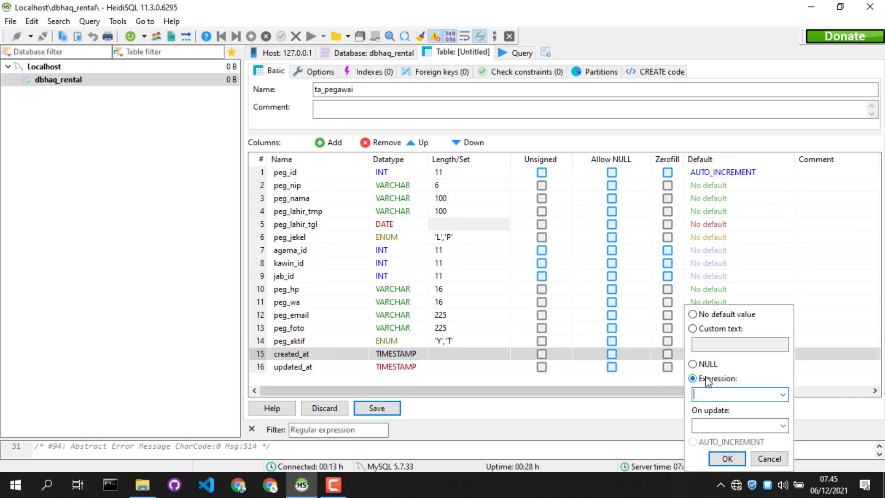
left_click(781, 395)
type("current_TIMESTAMP(")
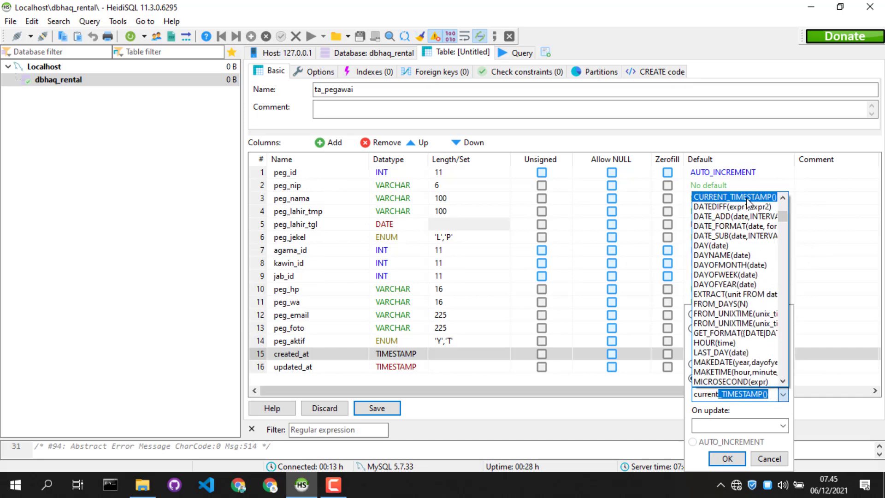
left_click(745, 198)
left_click(746, 198)
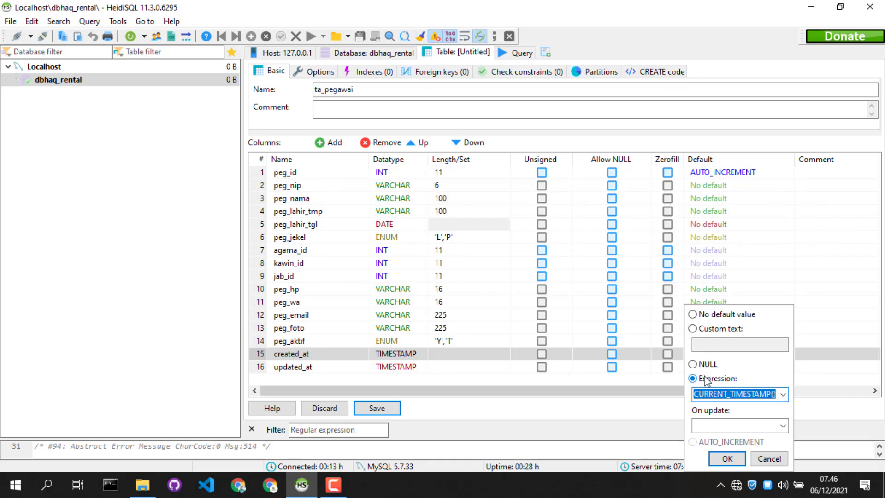
left_click(727, 458)
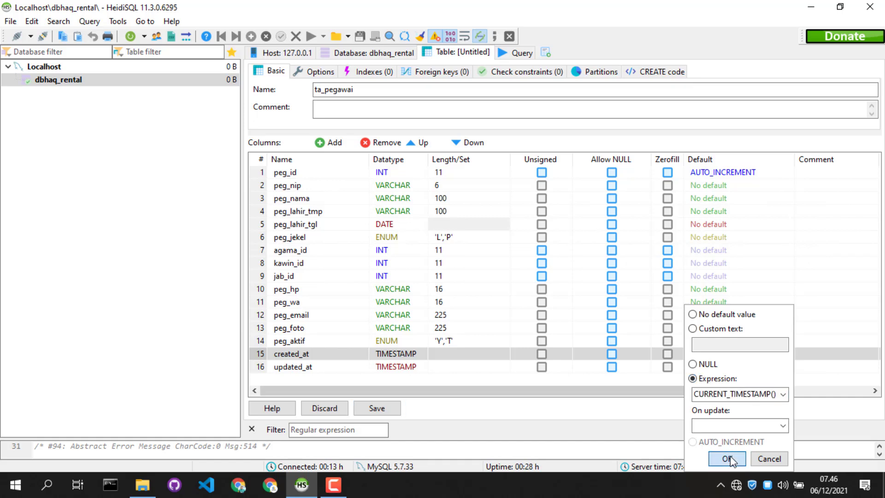
Set the updated_at column's default expression and on-update value to CURRENT_TIMESTAMP(), and try to save the table
left_click(263, 369)
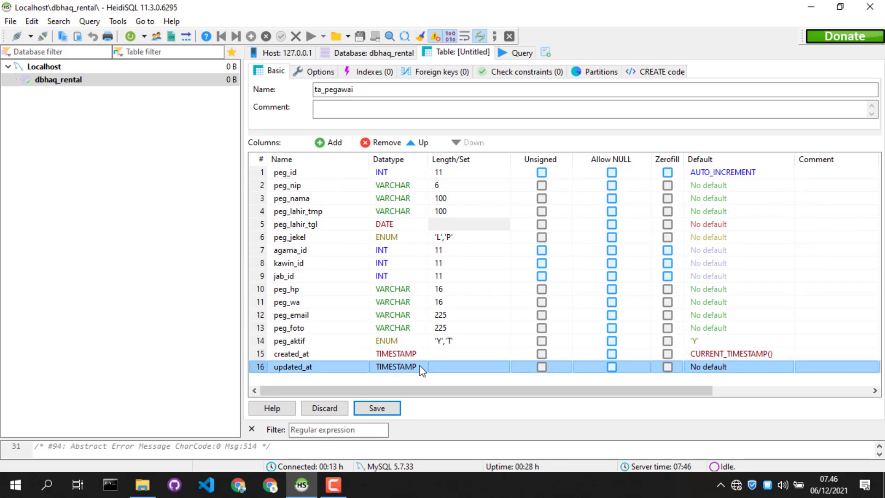
left_click(707, 369)
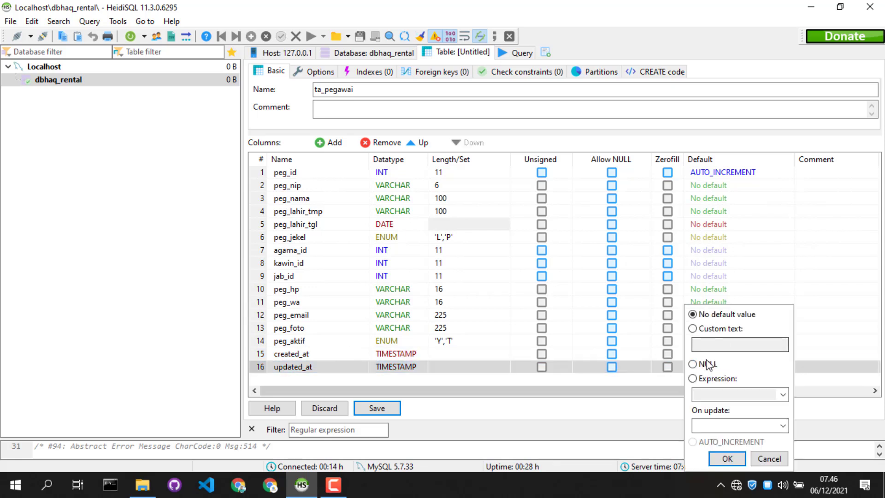
left_click(694, 379)
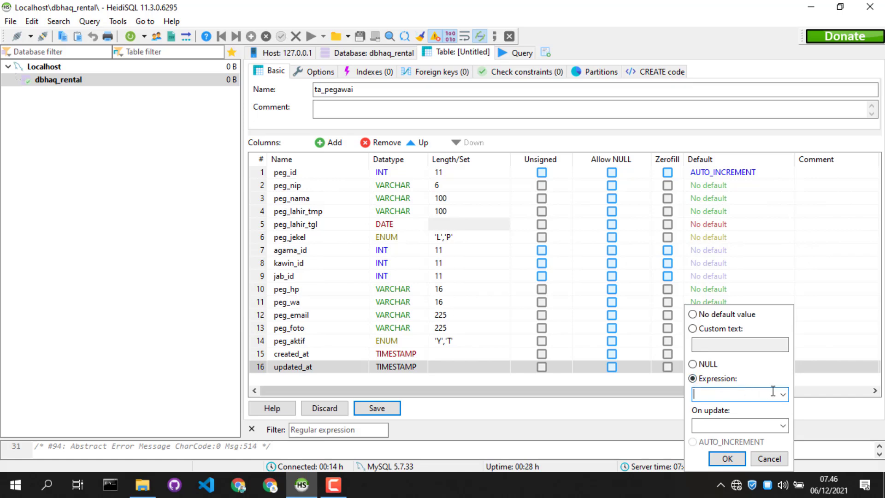
left_click(776, 393)
type("currenT_TIMESTAMP(")
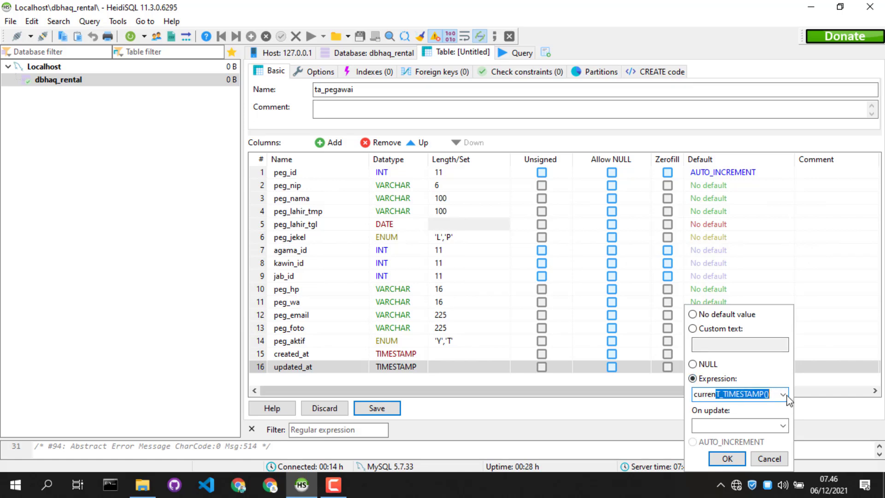
left_click(726, 426)
type("currENT_TIMESTAMP(")
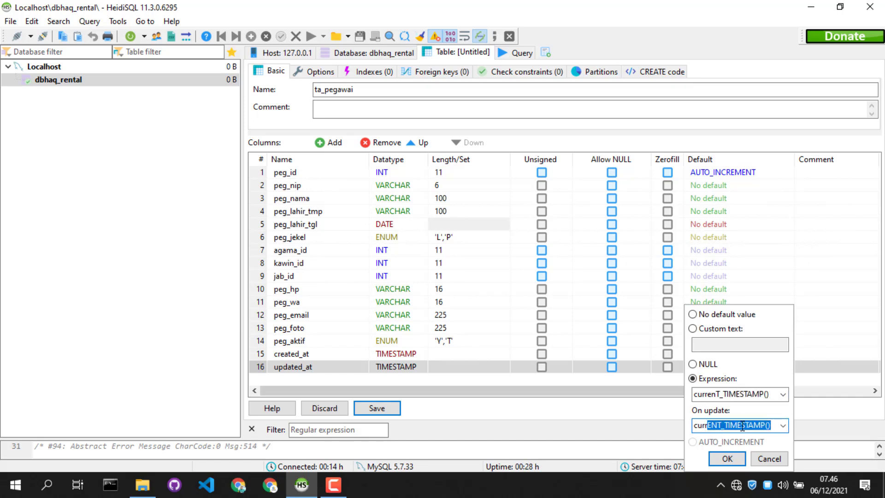
left_click(727, 458)
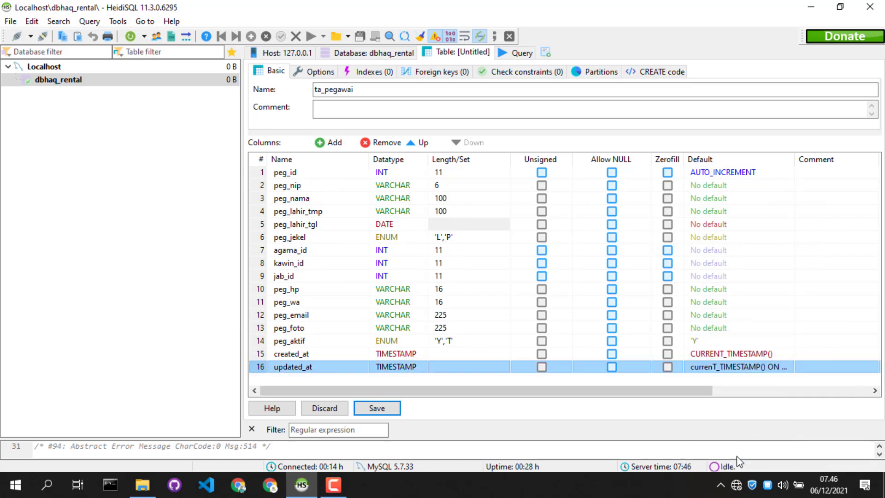
left_click(392, 410)
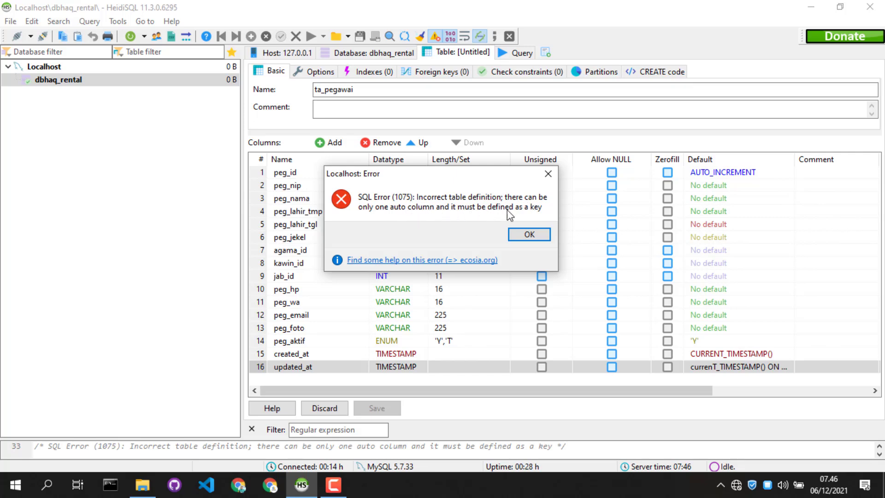
left_click(529, 234)
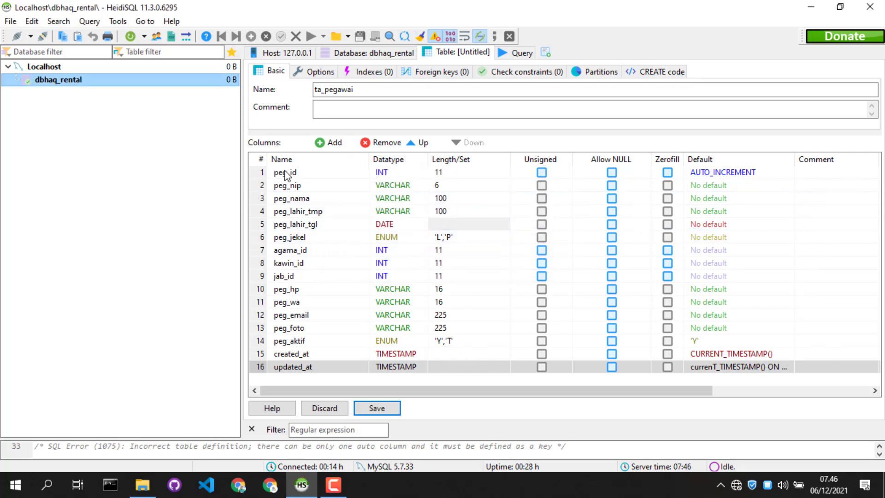
Create a PRIMARY index on the peg_id column and save the ta_pegawai table
left_click(259, 172)
right_click(259, 173)
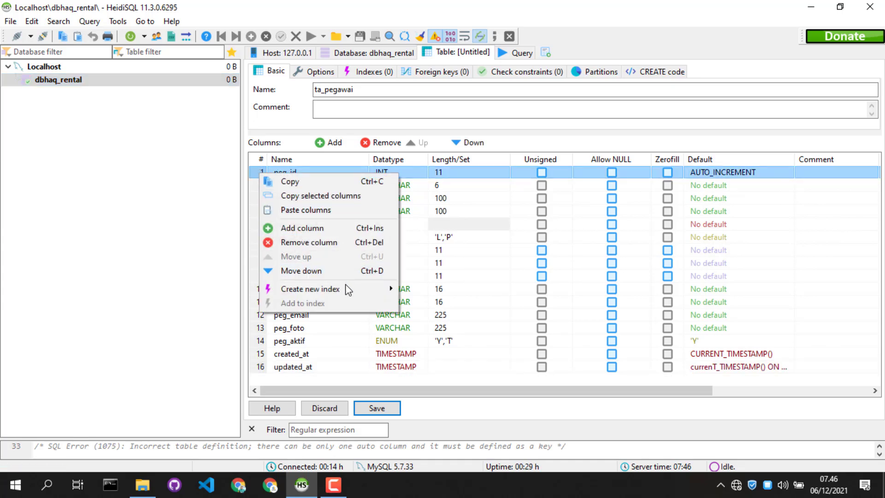
mouse_move(348, 289)
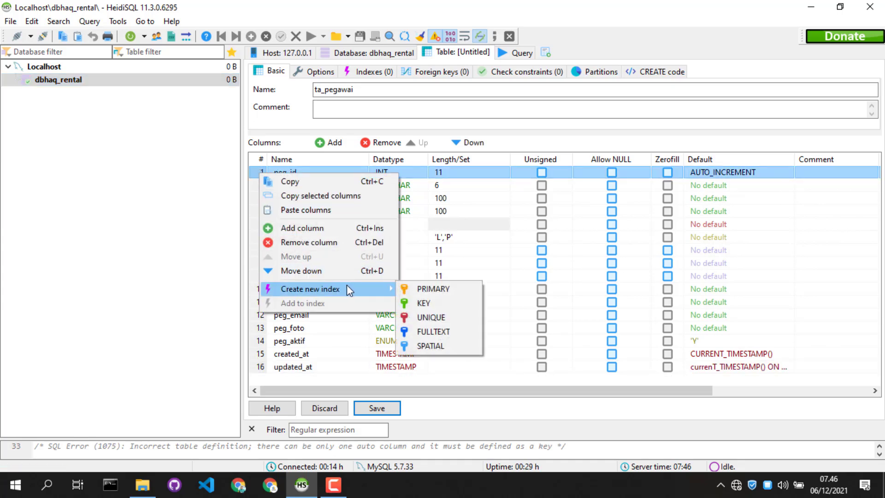
left_click(433, 289)
left_click(392, 407)
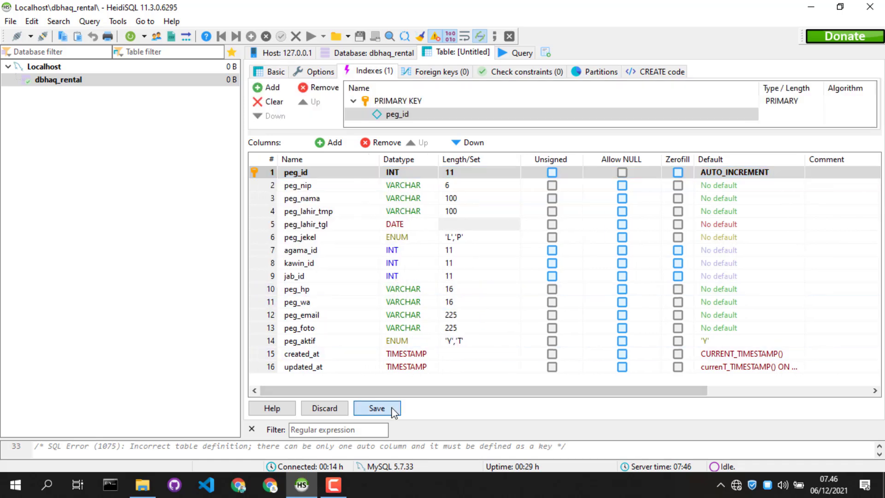